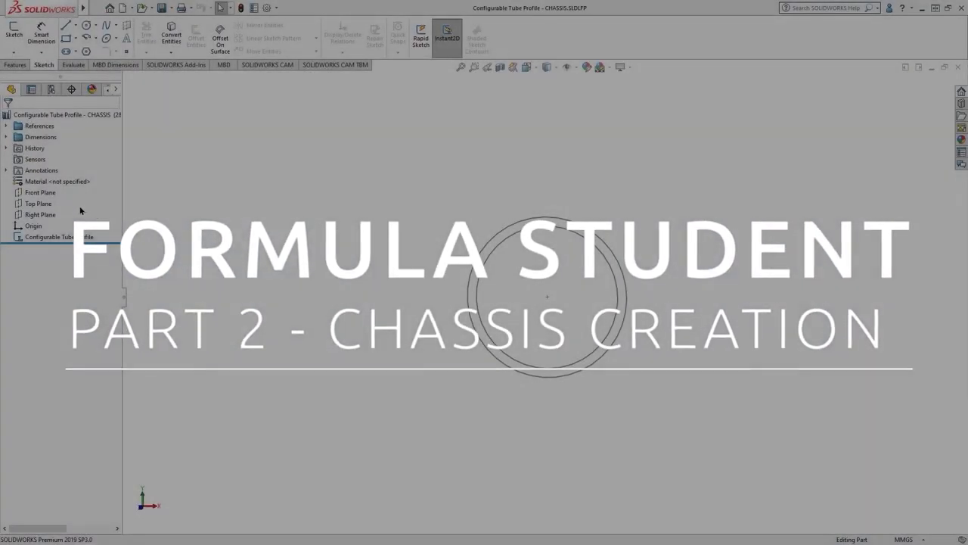
Select the Configurable Tube Profile sketch to display its 28.50 outer diameter and 1.60 wall dimensions.
{"action": "left_click", "coordinate": [39, 192]}
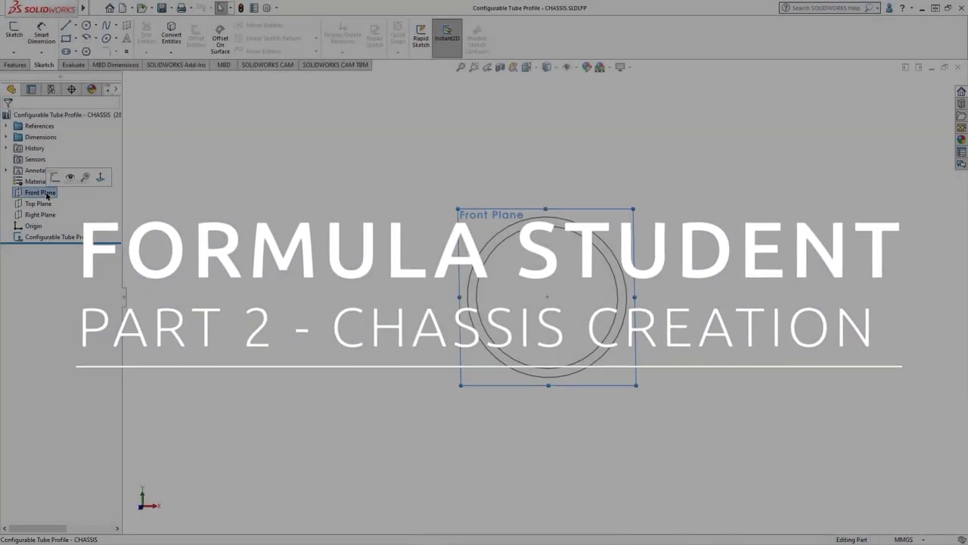
{"action": "left_click", "coordinate": [57, 237]}
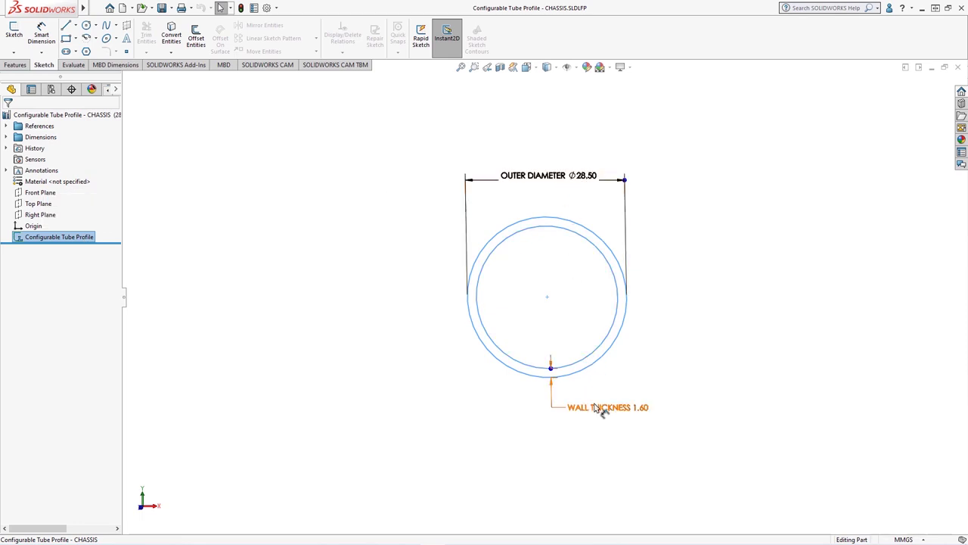
Turn on View Dimension Names so the dimensions read D2 and D1.
{"action": "left_click", "coordinate": [568, 67]}
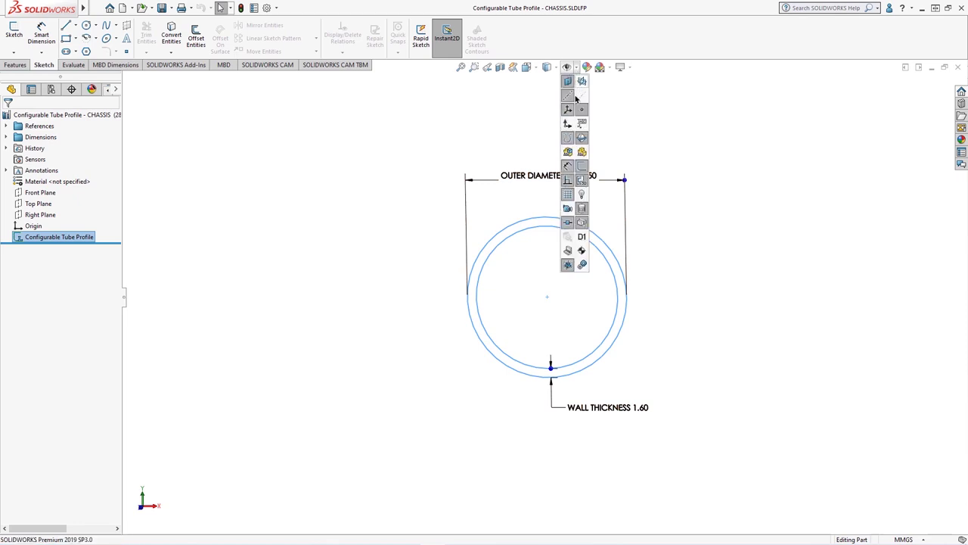
{"action": "left_click", "coordinate": [582, 238]}
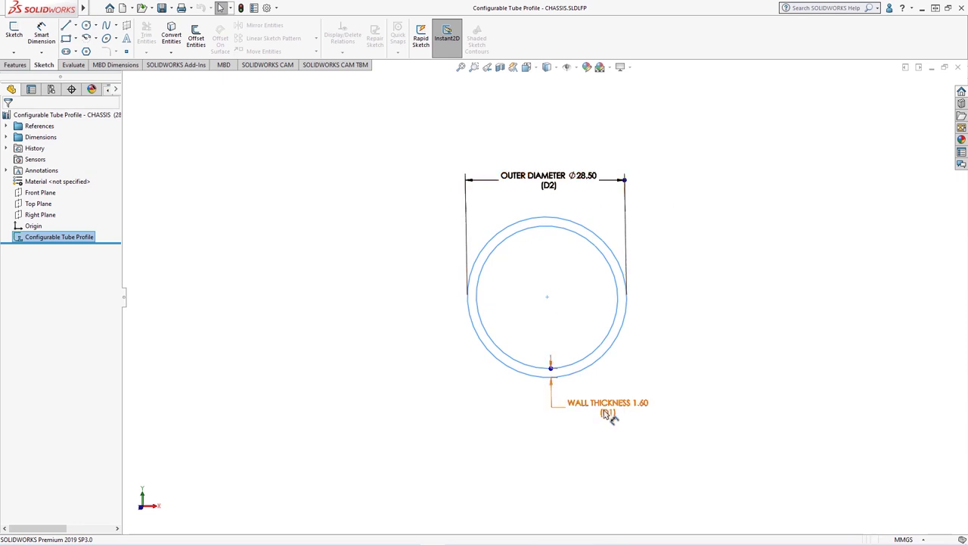
{"action": "left_click", "coordinate": [696, 292]}
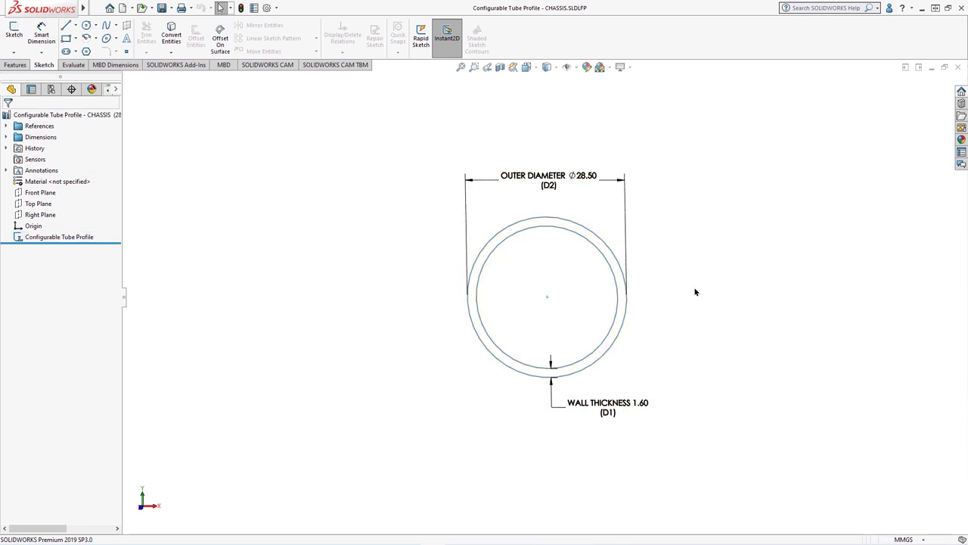
Edit the tube profile sketch, confirm it is fully defined, and exit without changes.
{"action": "left_click", "coordinate": [74, 238]}
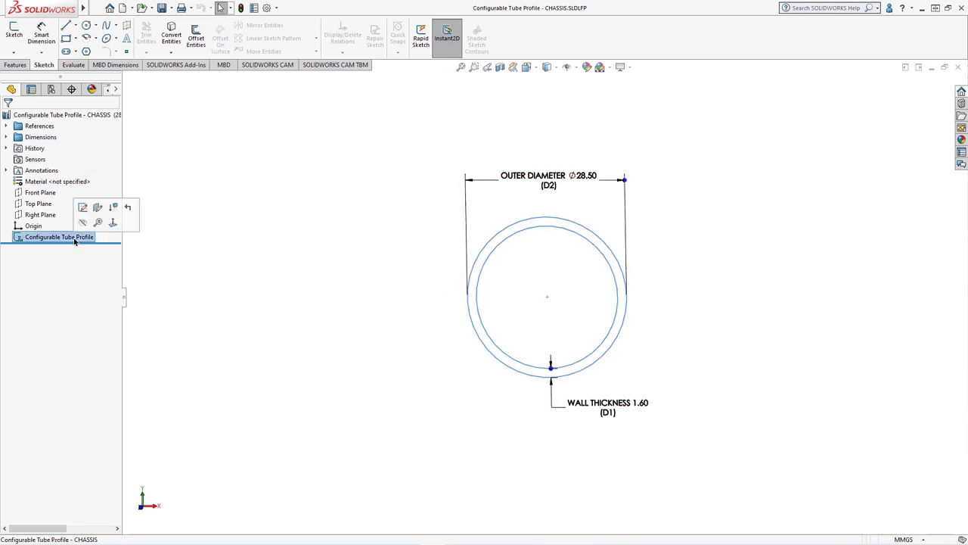
{"action": "left_click", "coordinate": [83, 207]}
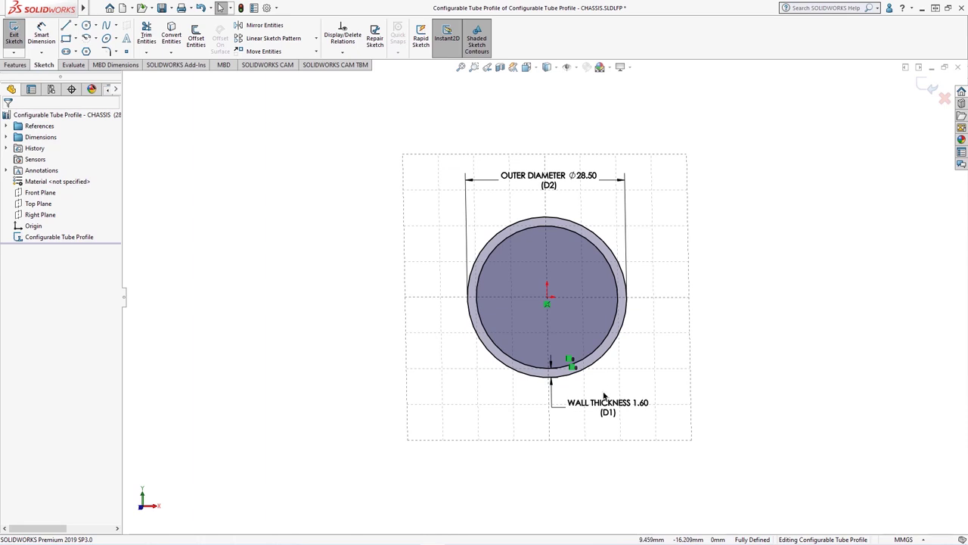
{"action": "left_click", "coordinate": [926, 88]}
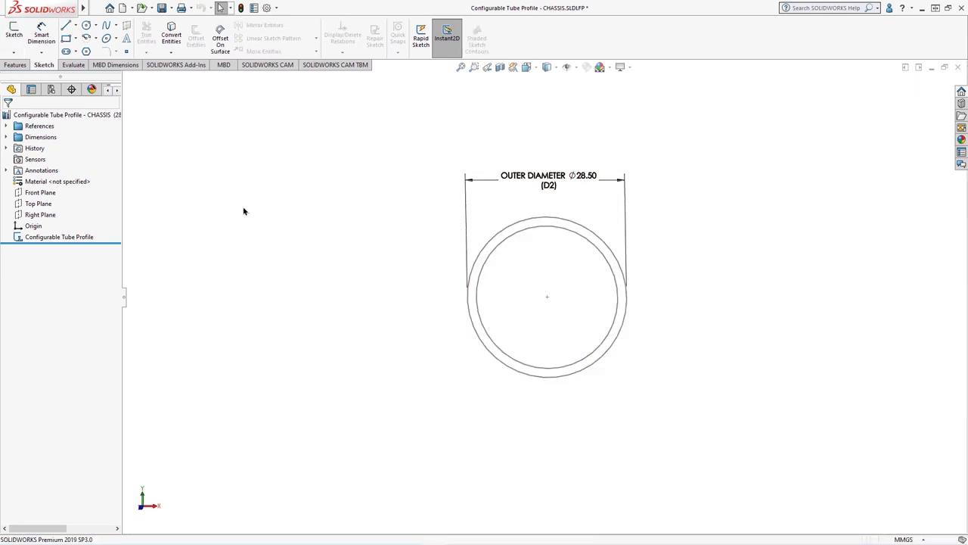
Open the sketch's Configure Feature table and preview the 10 x 1 and 25.4 configurations.
{"action": "right_click", "coordinate": [57, 237]}
{"action": "left_click", "coordinate": [111, 278]}
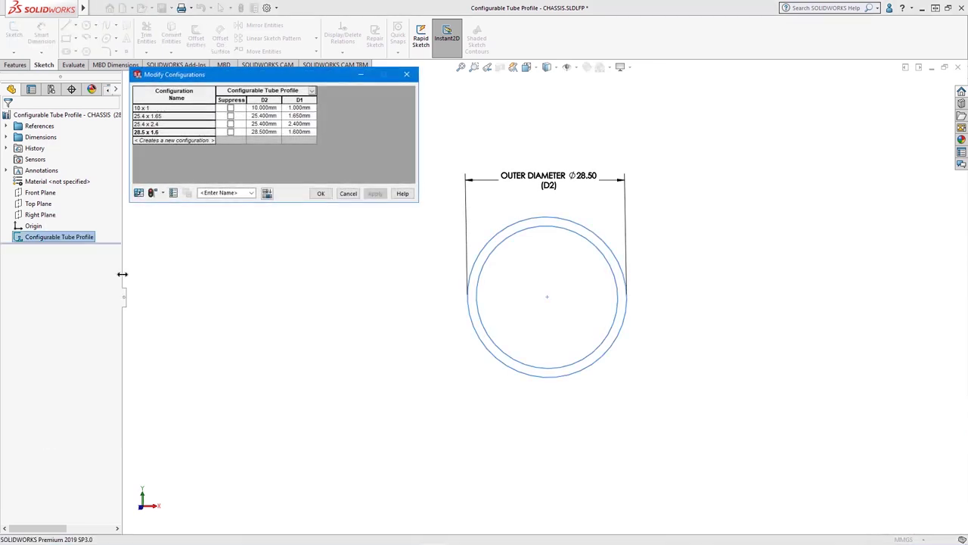
{"action": "left_click", "coordinate": [149, 110]}
{"action": "double_click", "coordinate": [151, 108]}
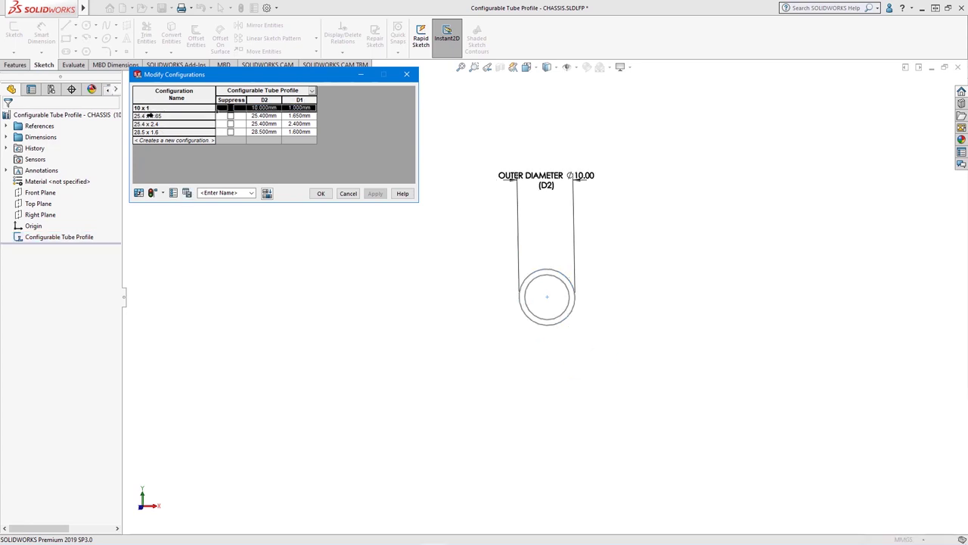
{"action": "left_click", "coordinate": [149, 123]}
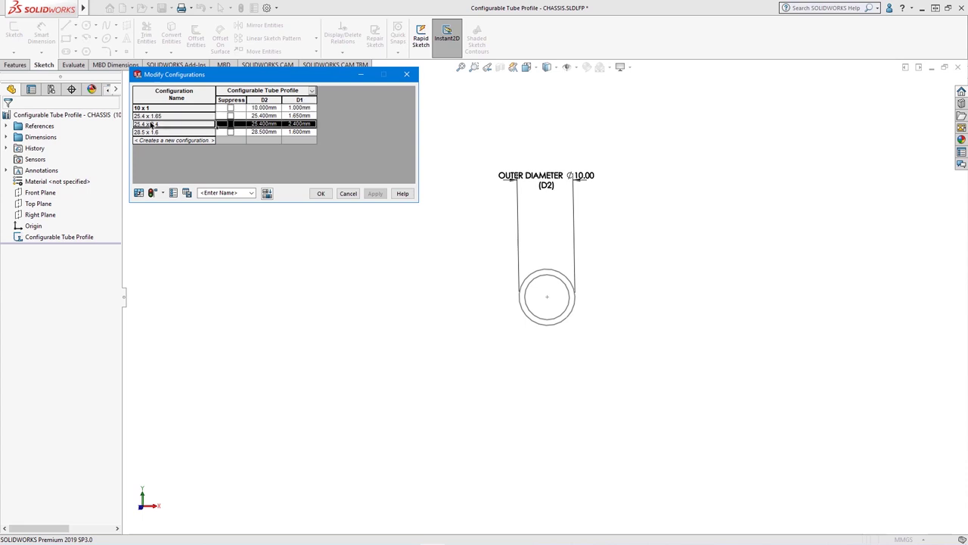
{"action": "double_click", "coordinate": [153, 116]}
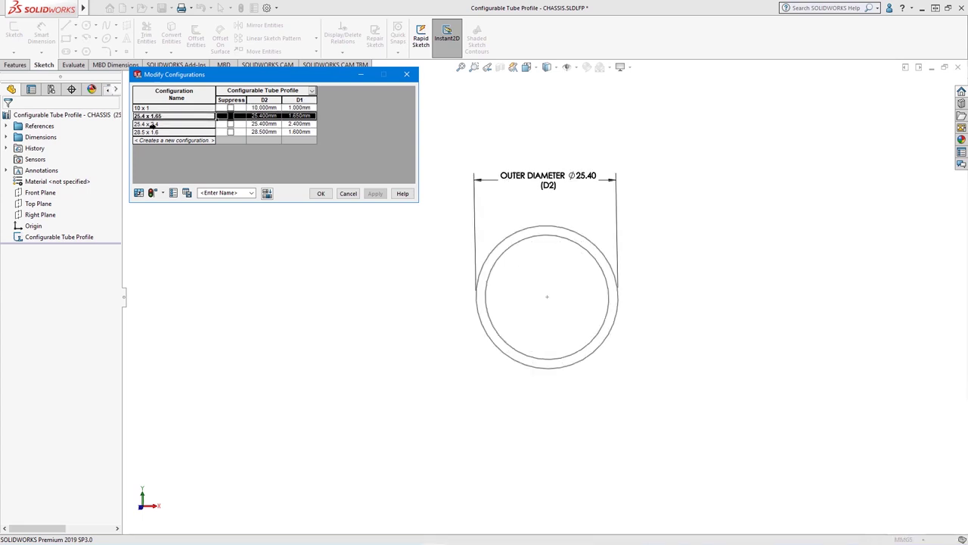
Add configuration '30 X 2' with D2 = 30MM and D1 = 2MM, then apply.
{"action": "left_click", "coordinate": [153, 140]}
{"action": "type", "text": "30 X 2"}
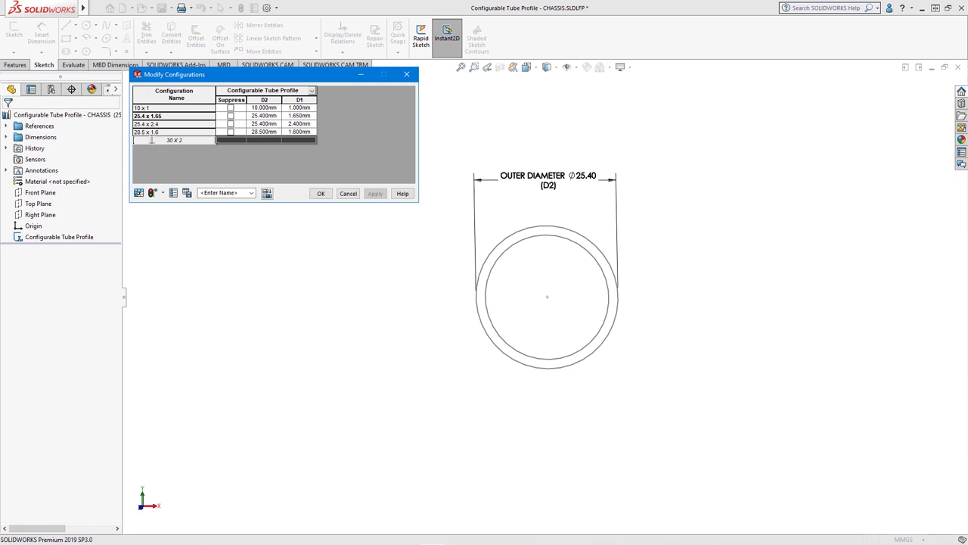
{"action": "key", "text": "Return"}
{"action": "left_click", "coordinate": [264, 140]}
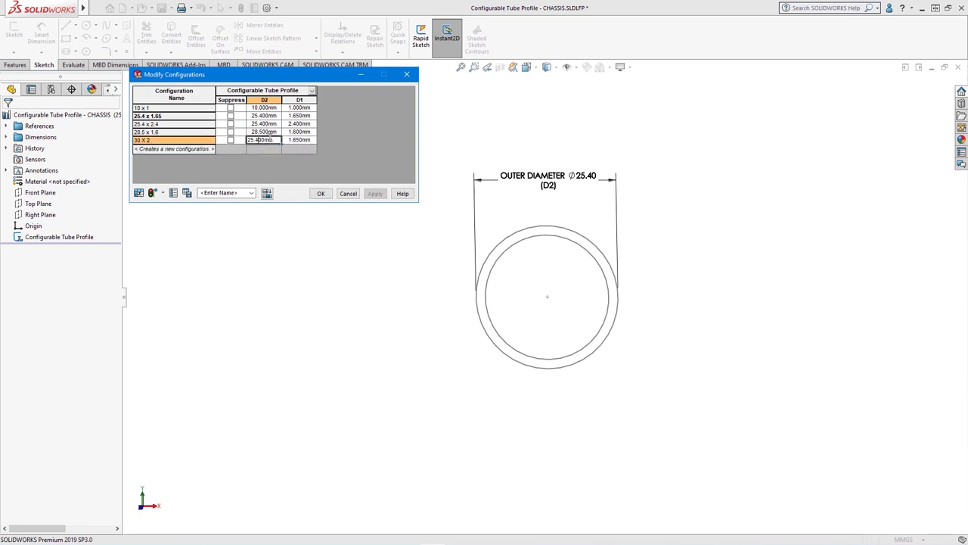
{"action": "type", "text": "30MM"}
{"action": "left_click", "coordinate": [296, 140]}
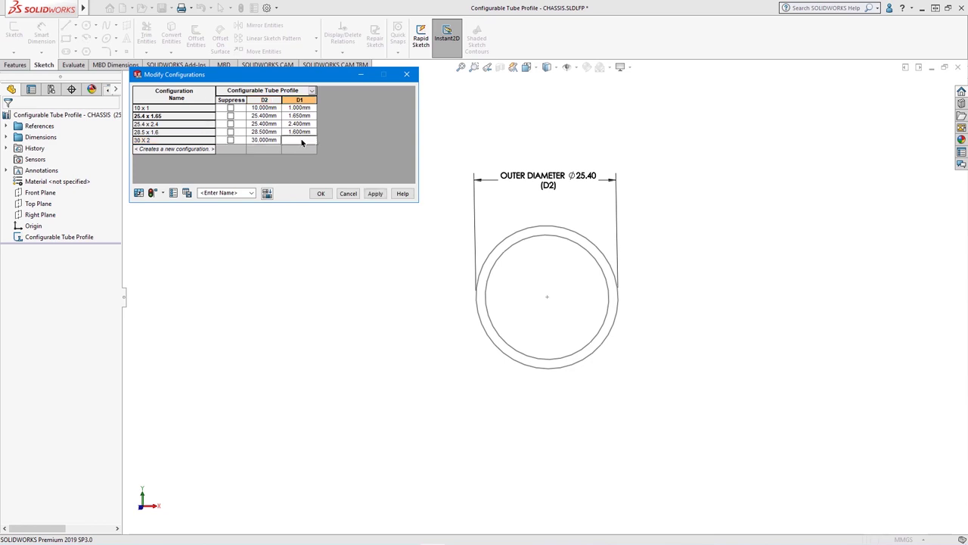
{"action": "type", "text": "2MM"}
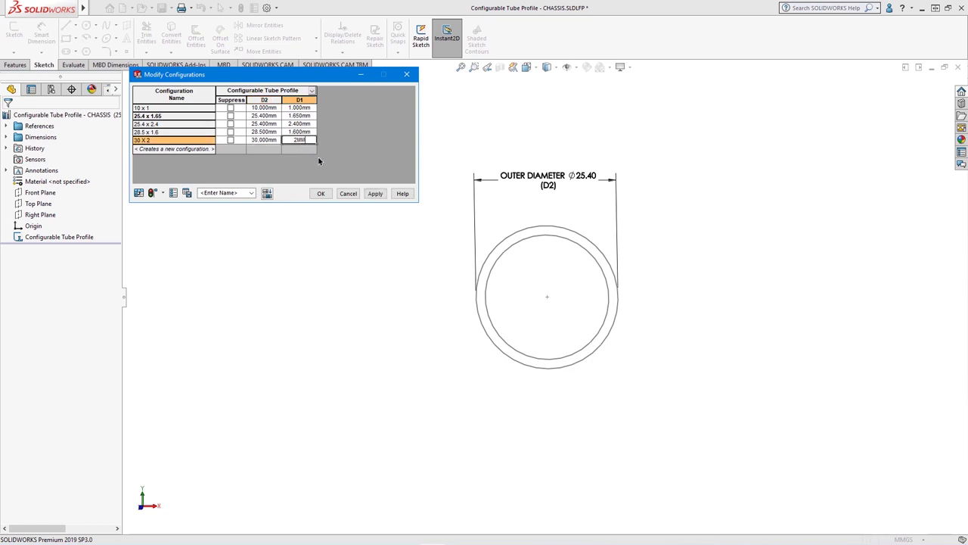
{"action": "left_click", "coordinate": [370, 193]}
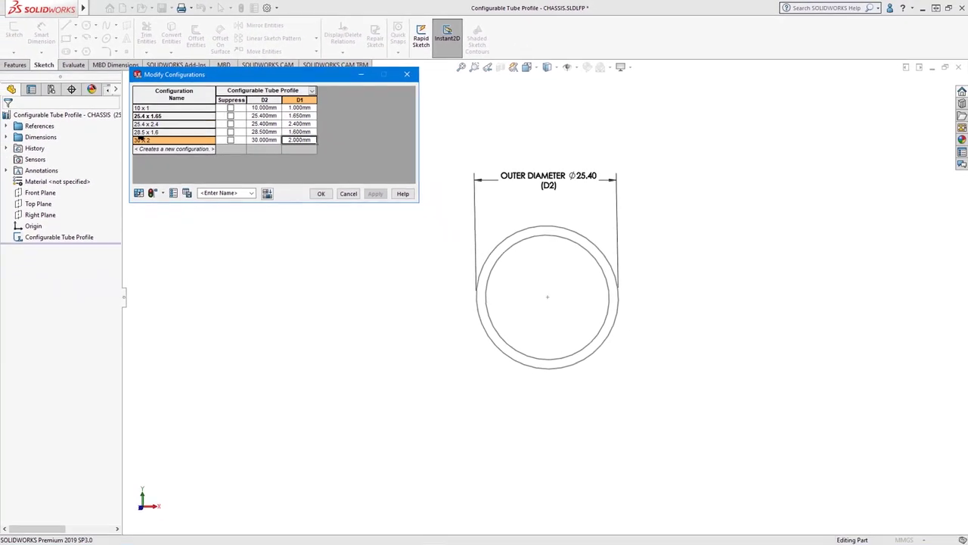
Activate 30 X 2, close the table, and check the sketch's Ø30.00 and 2.00 wall dimensions.
{"action": "left_click", "coordinate": [150, 163]}
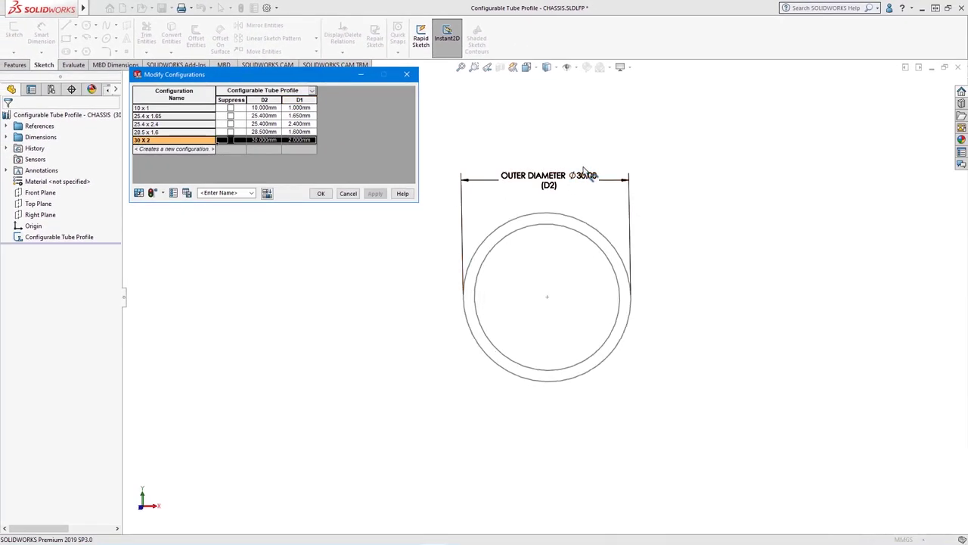
{"action": "left_click", "coordinate": [321, 194]}
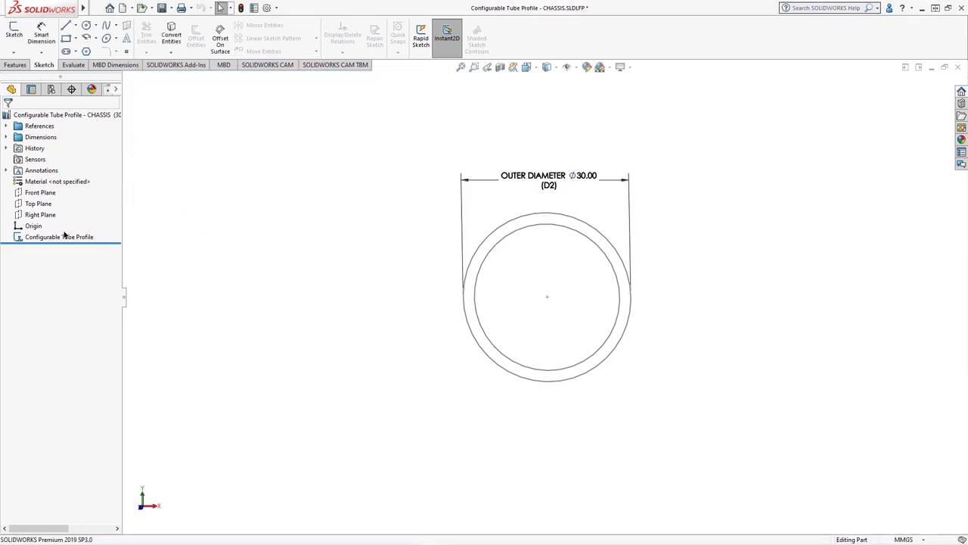
{"action": "left_click", "coordinate": [59, 237]}
{"action": "left_click", "coordinate": [75, 205]}
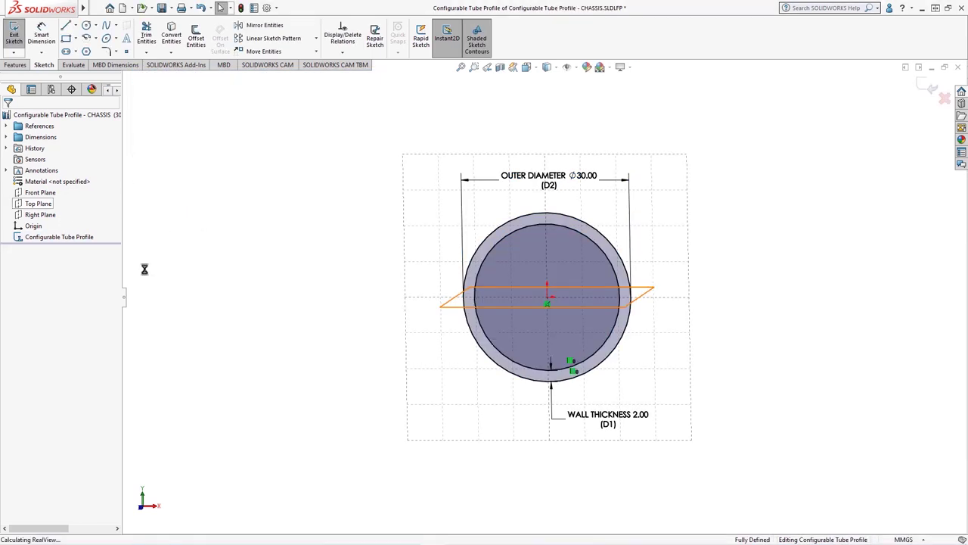
{"action": "left_click", "coordinate": [634, 424]}
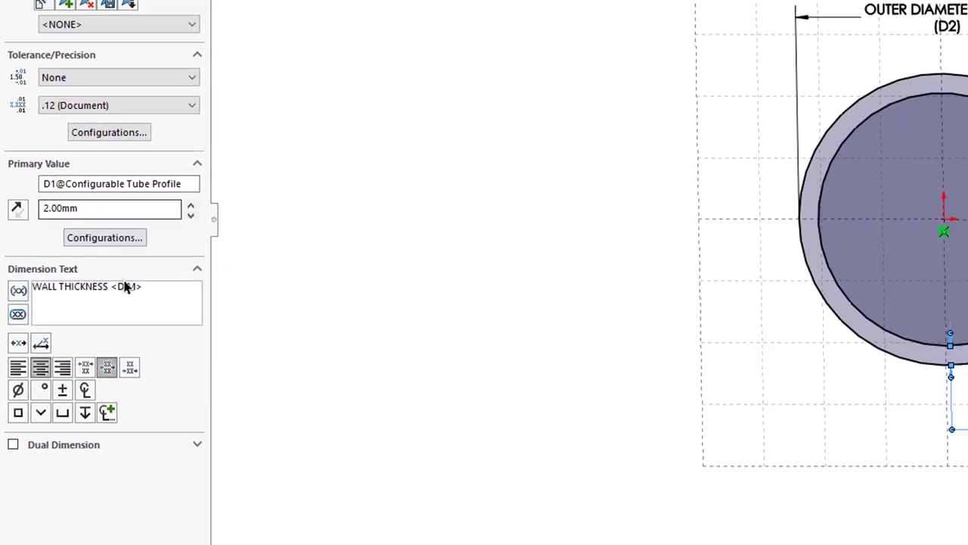
{"action": "left_click", "coordinate": [213, 208]}
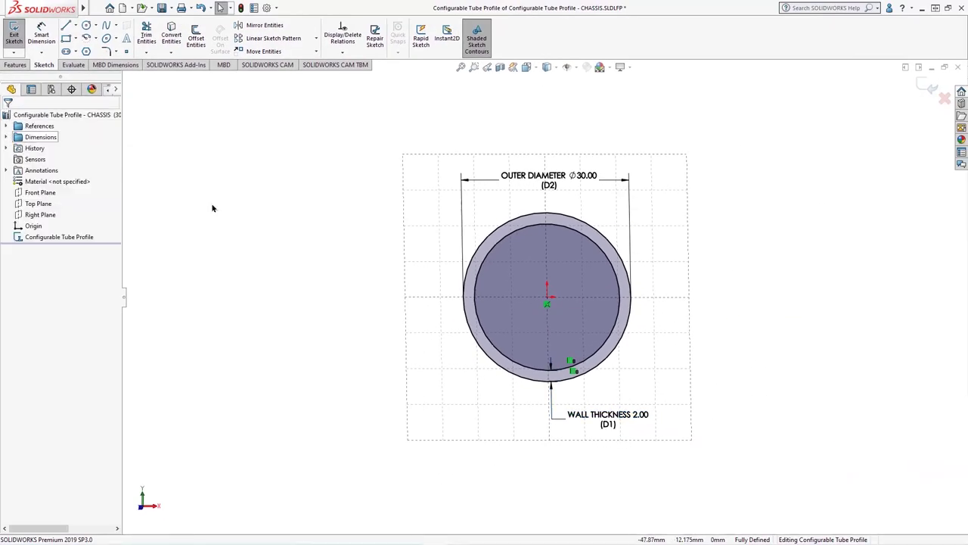
{"action": "left_click", "coordinate": [929, 87]}
In ConfigurationManager, test the 10 x 1 configuration, then reactivate 30 X 2.
{"action": "left_click", "coordinate": [52, 90]}
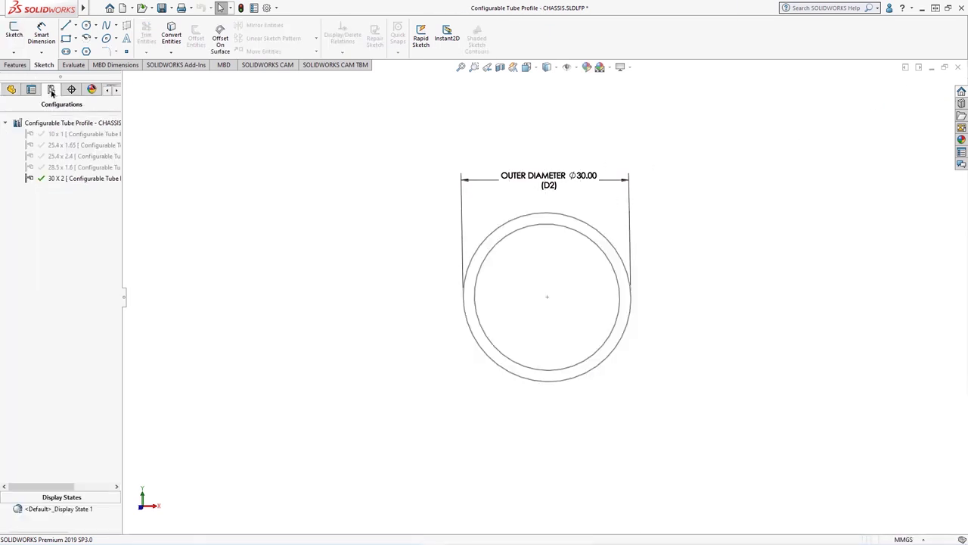
{"action": "double_click", "coordinate": [43, 134]}
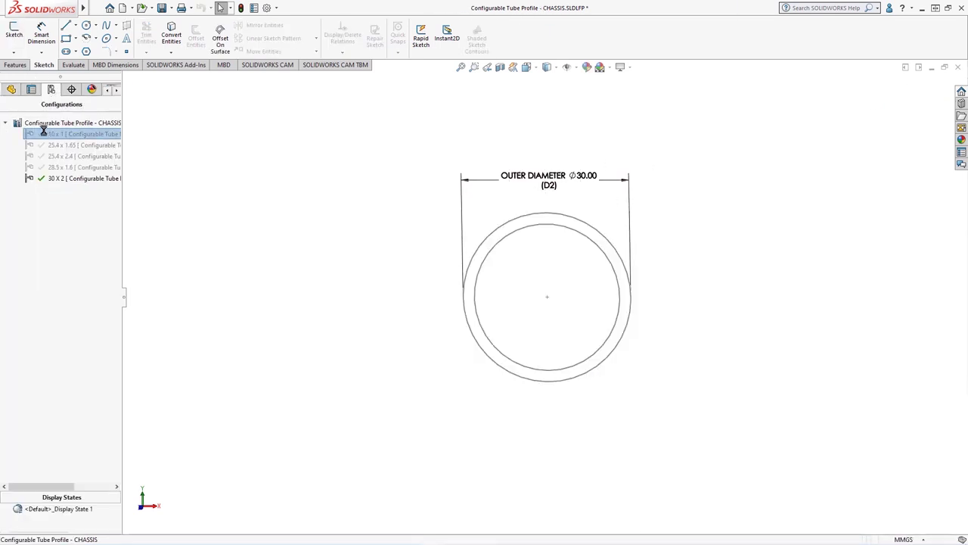
{"action": "double_click", "coordinate": [44, 179]}
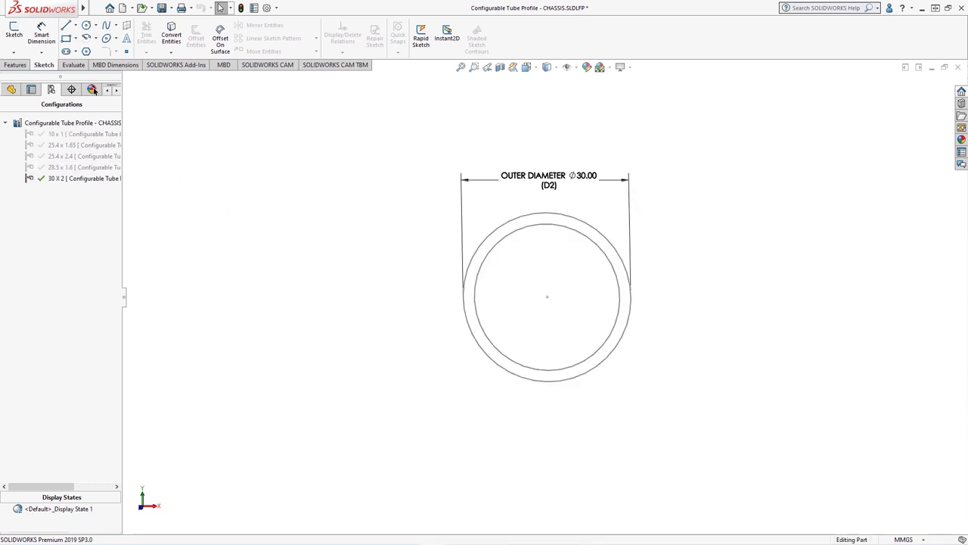
{"action": "left_click", "coordinate": [15, 65]}
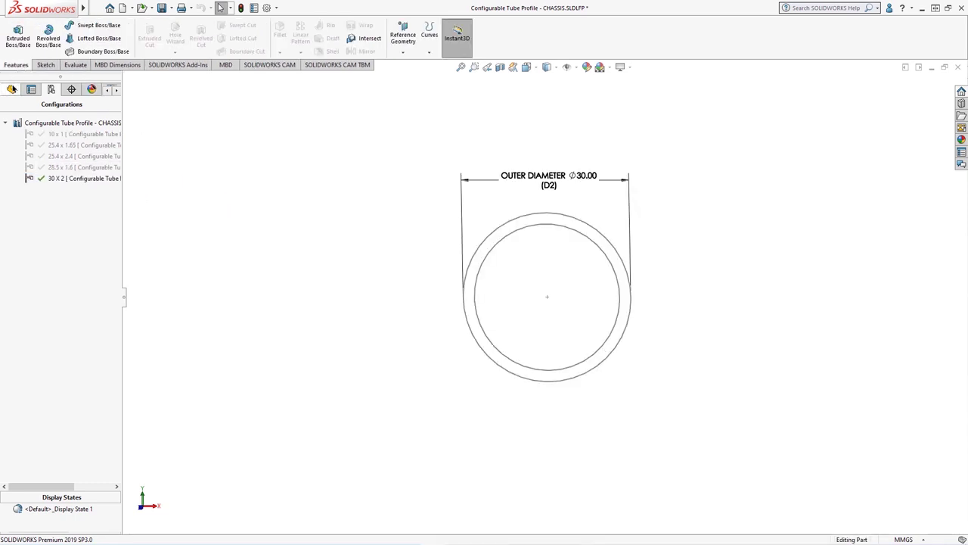
Select the Configurable Tube Profile sketch and start Save As.
{"action": "left_click", "coordinate": [11, 89]}
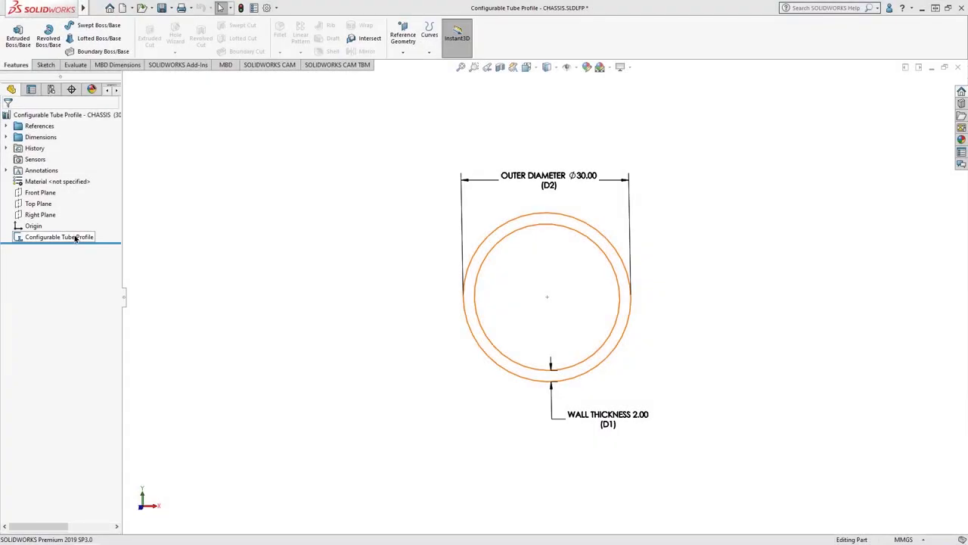
{"action": "left_click", "coordinate": [75, 238]}
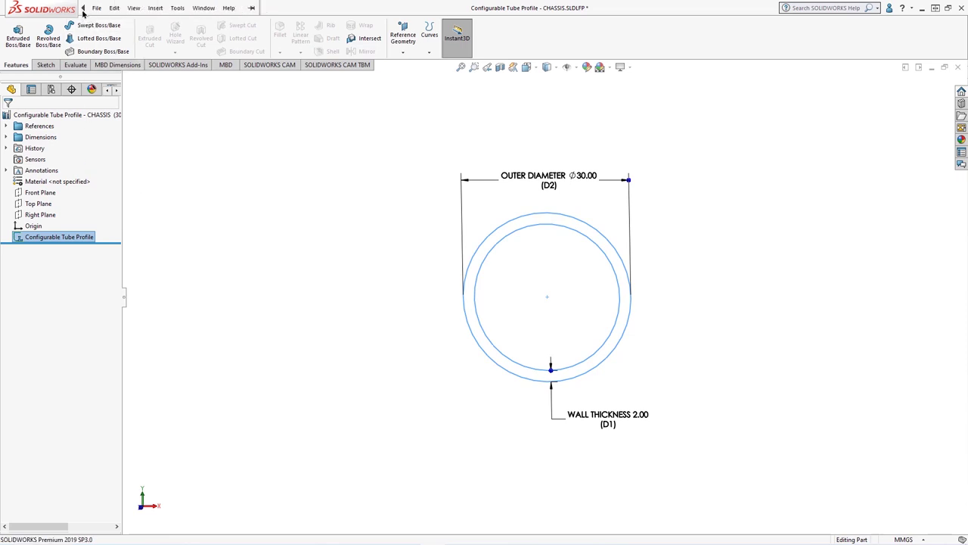
{"action": "left_click", "coordinate": [95, 8]}
{"action": "left_click", "coordinate": [125, 131]}
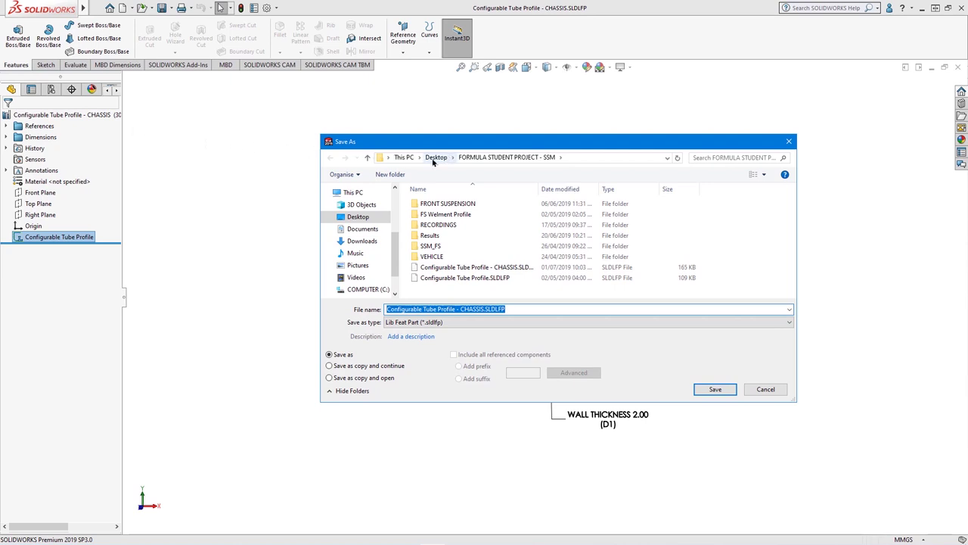
Browse C:\Program Files\SOLIDWORKS CORP 2019\SOLIDWORKS\lang\english.
{"action": "left_click", "coordinate": [369, 289]}
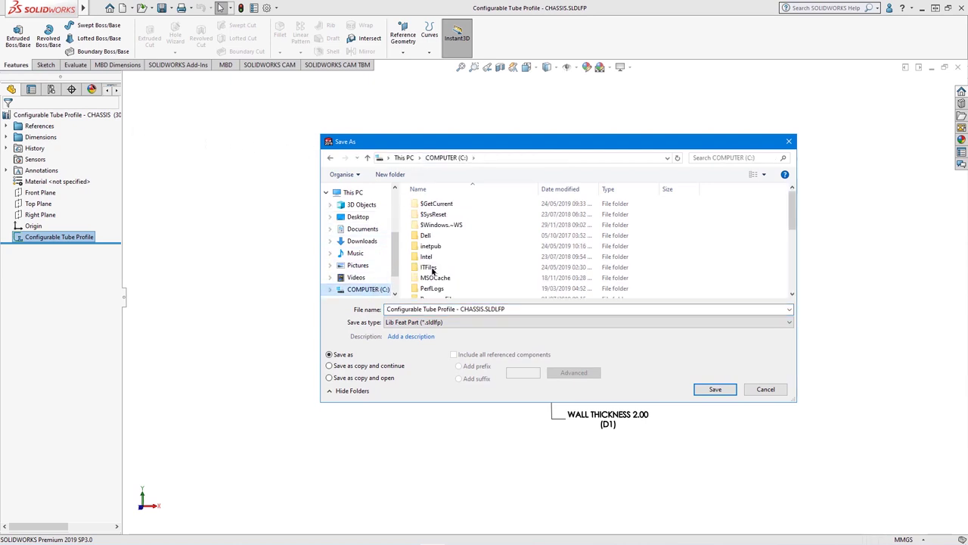
{"action": "left_click_drag", "start_coordinate": [791, 201], "coordinate": [784, 259]}
{"action": "double_click", "coordinate": [489, 249]}
{"action": "double_click", "coordinate": [558, 247]}
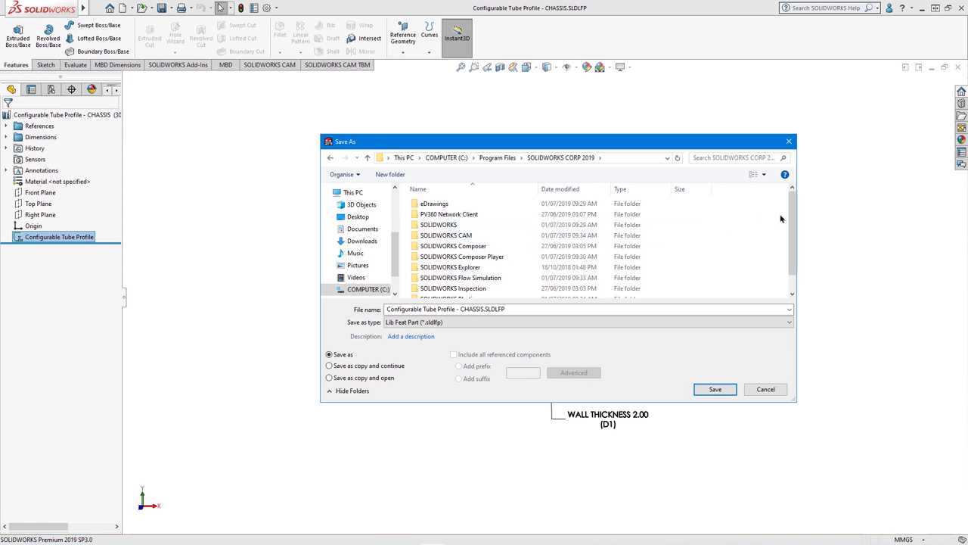
{"action": "left_click_drag", "start_coordinate": [791, 213], "coordinate": [792, 235]}
{"action": "double_click", "coordinate": [664, 226]}
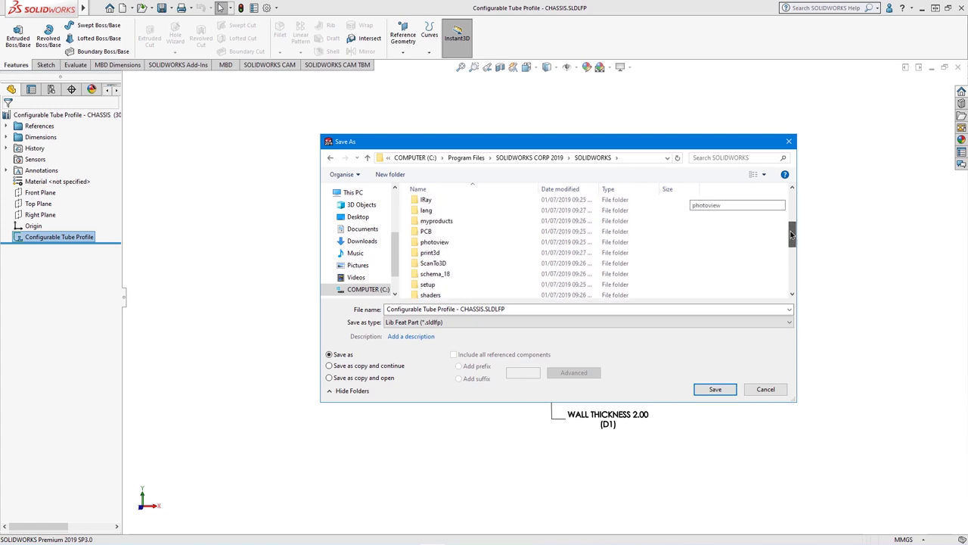
{"action": "double_click", "coordinate": [556, 211]}
{"action": "double_click", "coordinate": [515, 202]}
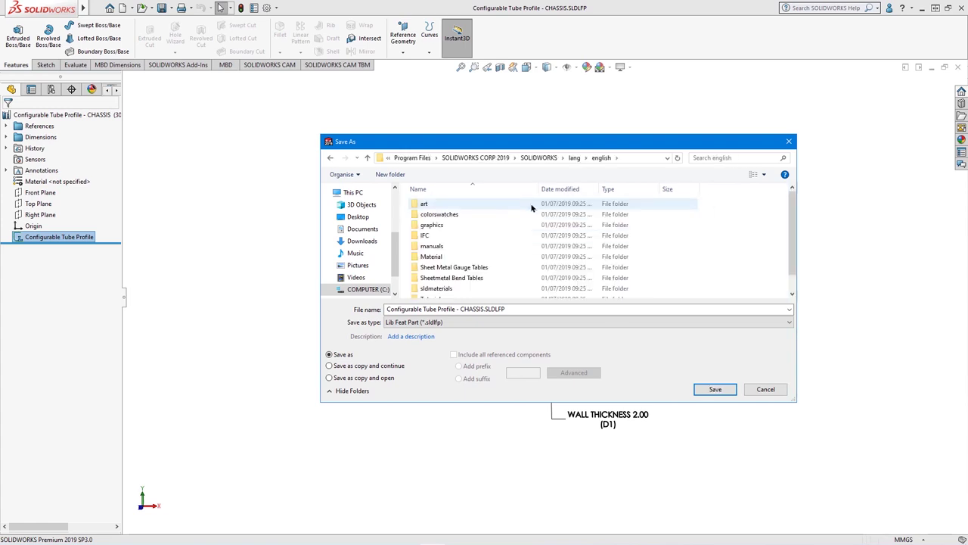
Open weldment profiles, check iso, then open the FORMULA STUDENT folder.
{"action": "left_click_drag", "start_coordinate": [791, 224], "coordinate": [791, 240]}
{"action": "double_click", "coordinate": [525, 292]}
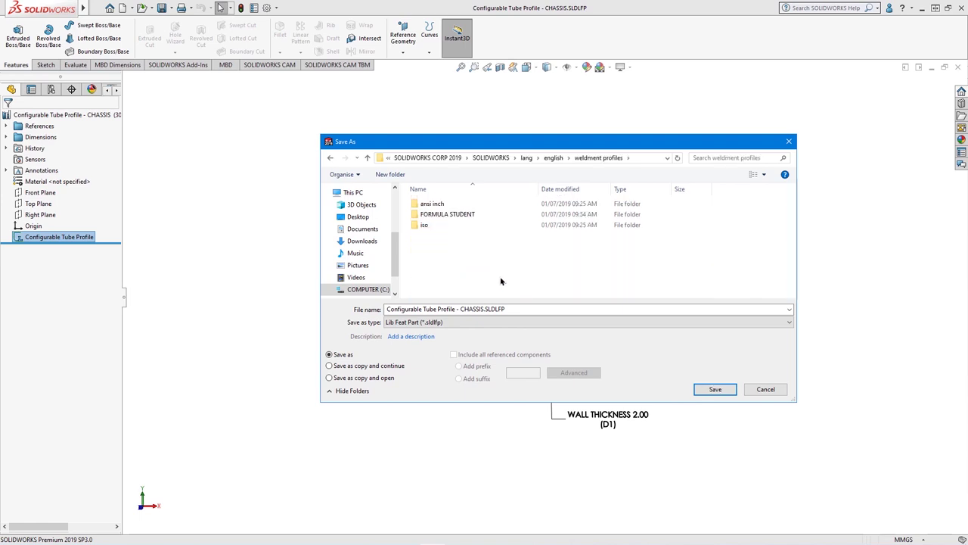
{"action": "double_click", "coordinate": [434, 227]}
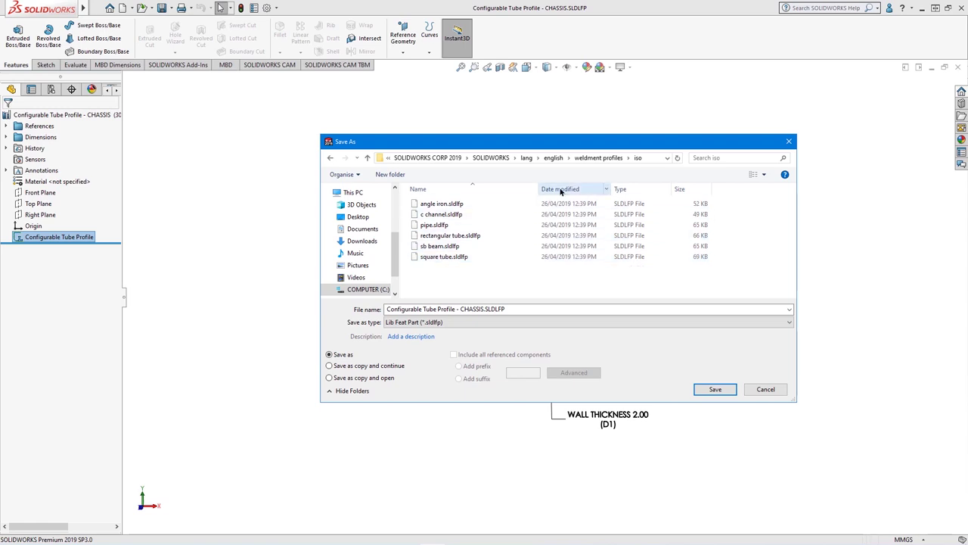
{"action": "left_click", "coordinate": [597, 157]}
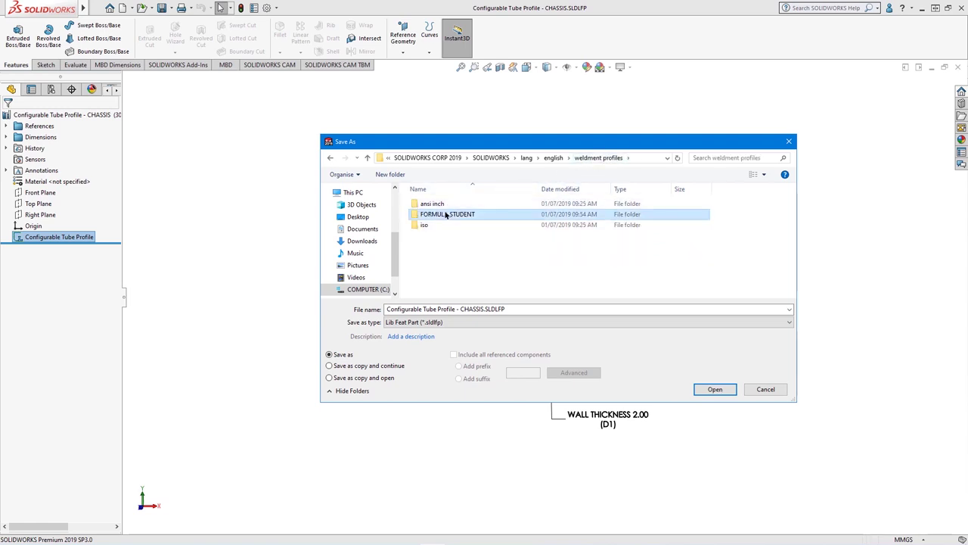
{"action": "double_click", "coordinate": [448, 215]}
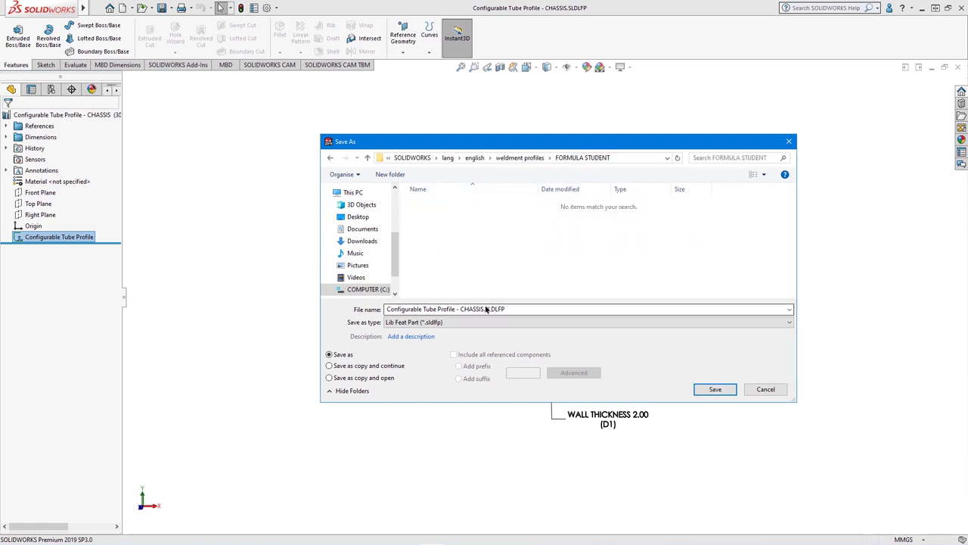
Save Configurable Tube Profile - CHASSIS.SLDLFP into FORMULA STUDENT and review the feature's options.
{"action": "left_click", "coordinate": [716, 390]}
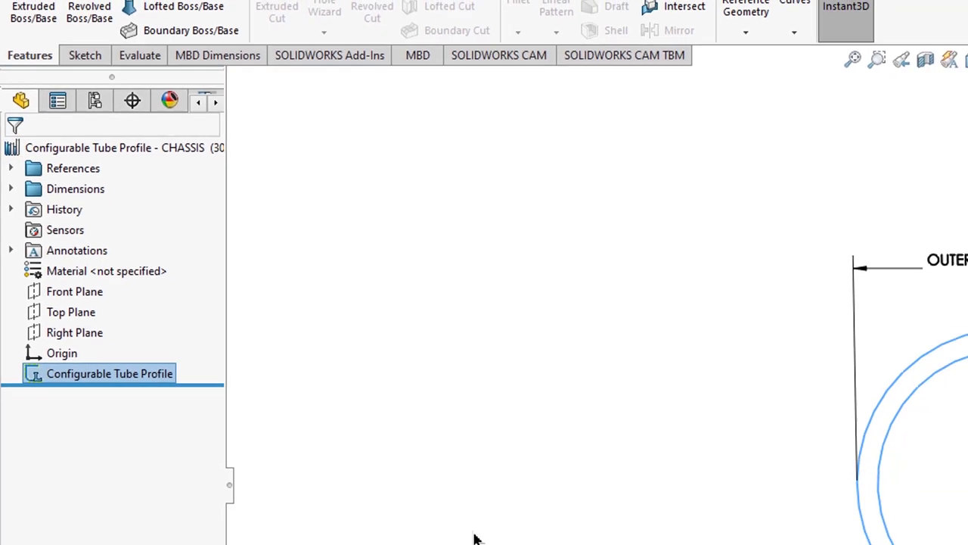
{"action": "right_click", "coordinate": [130, 378]}
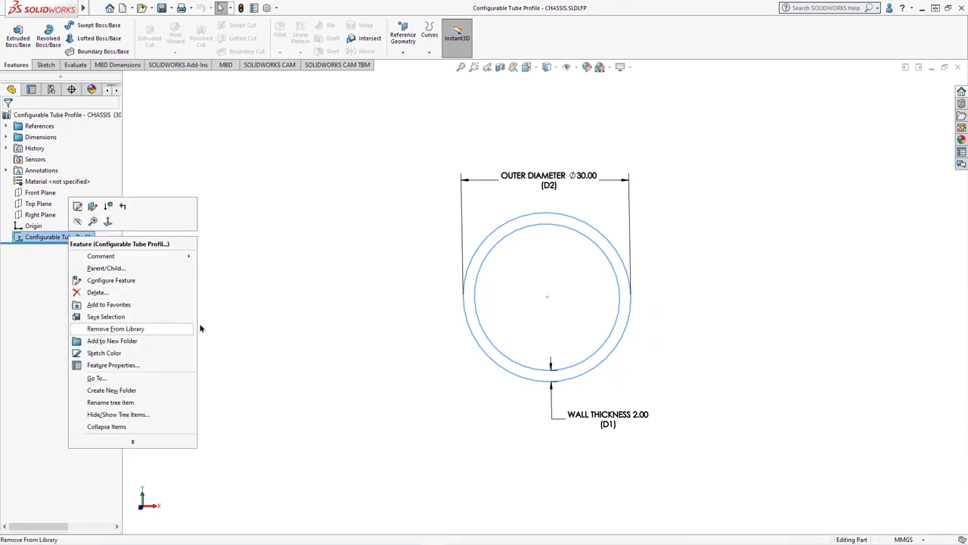
{"action": "left_click", "coordinate": [337, 321]}
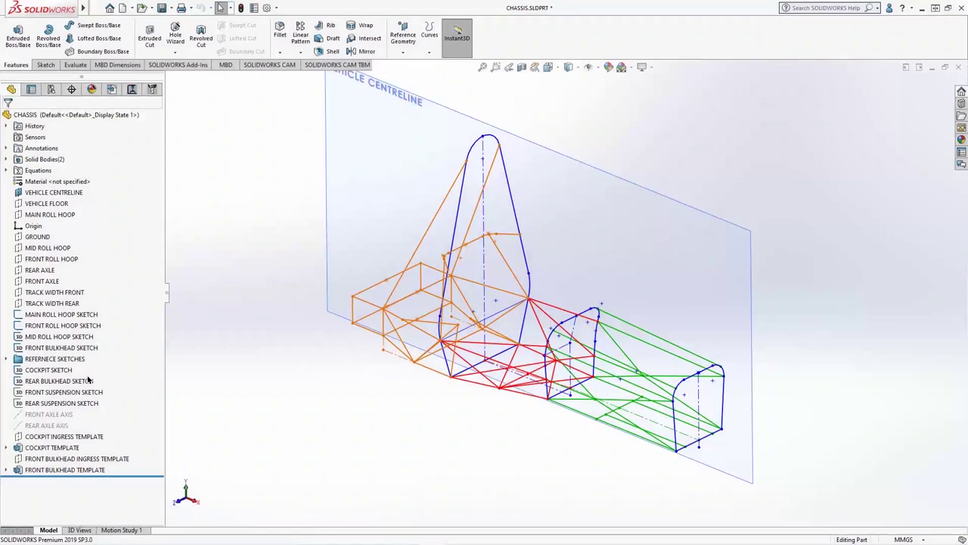
Hide the REAR BULKHEAD and COCKPIT sketches.
{"action": "left_click", "coordinate": [59, 381]}
{"action": "left_click", "coordinate": [53, 369], "text": "ctrl"}
{"action": "left_click", "coordinate": [69, 353]}
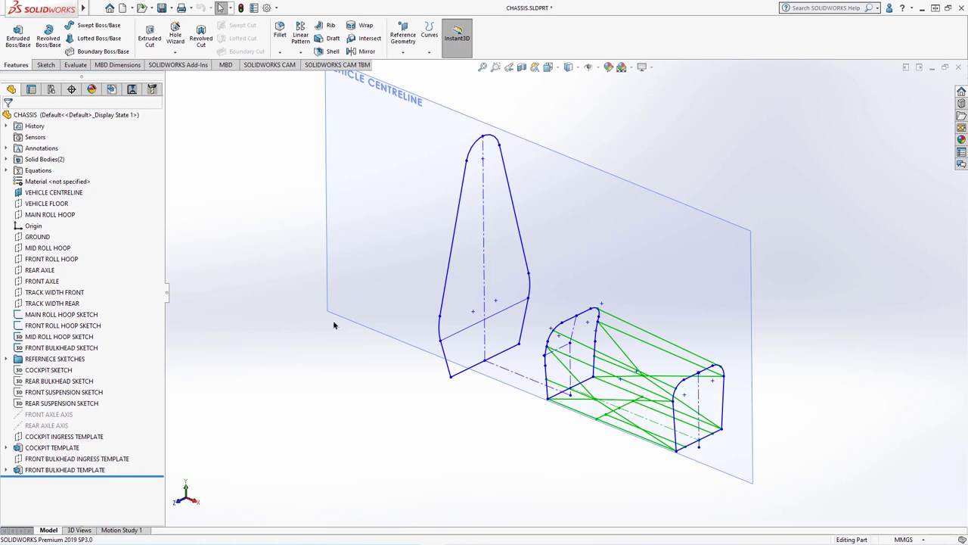
Enable the Weldments CommandManager tab and switch to it.
{"action": "right_click", "coordinate": [48, 67]}
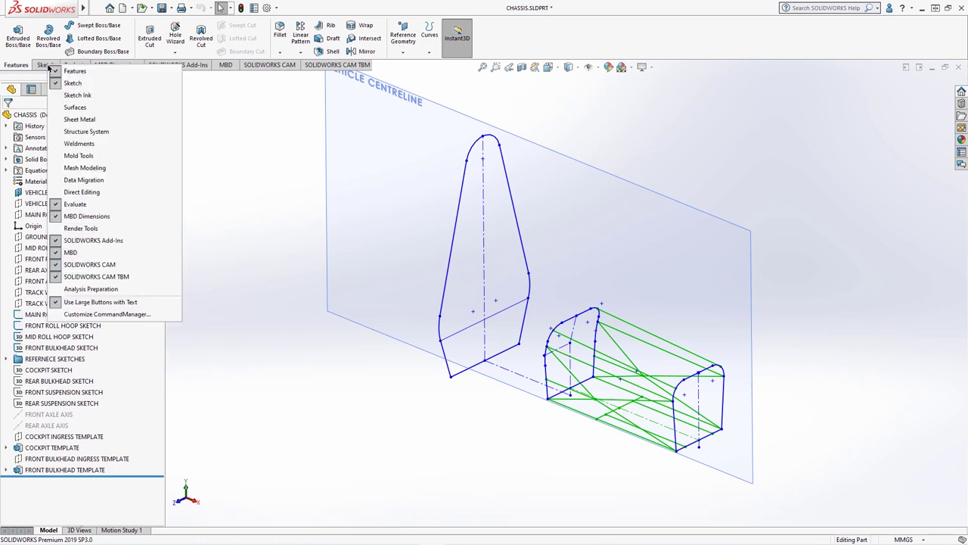
{"action": "left_click", "coordinate": [98, 144]}
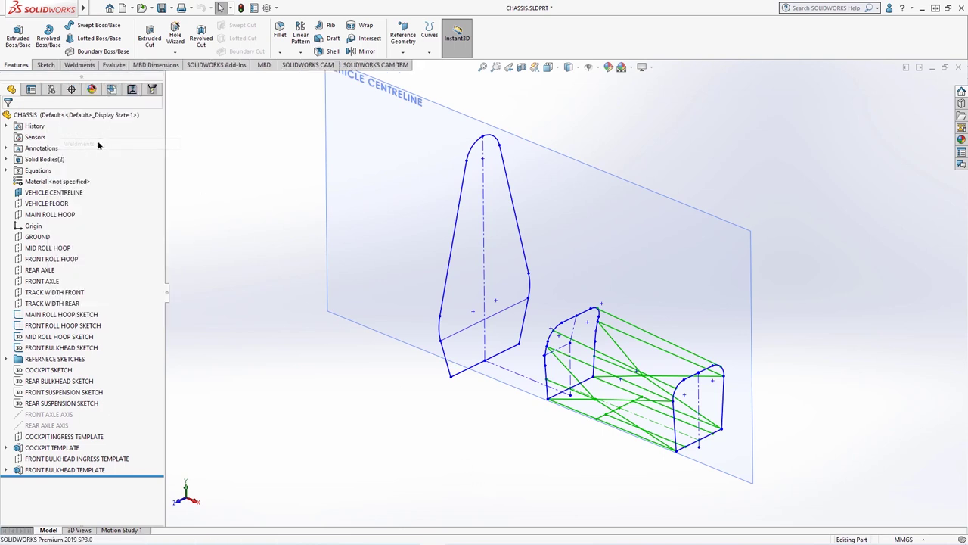
{"action": "left_click", "coordinate": [84, 67]}
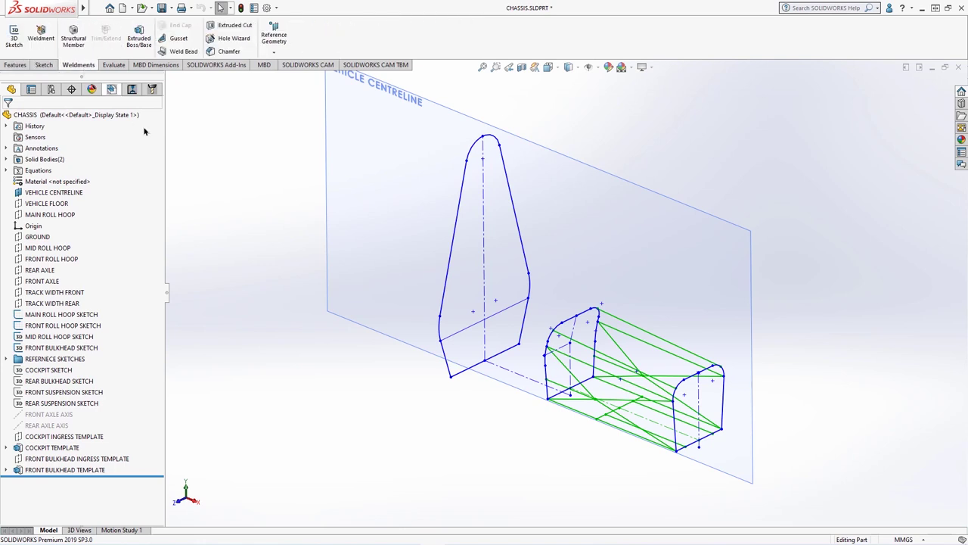
Start a Structural Member: FORMULA STUDENT standard, Configurable Tube Profile type, size 25.4 x 2.4.
{"action": "left_click", "coordinate": [74, 46]}
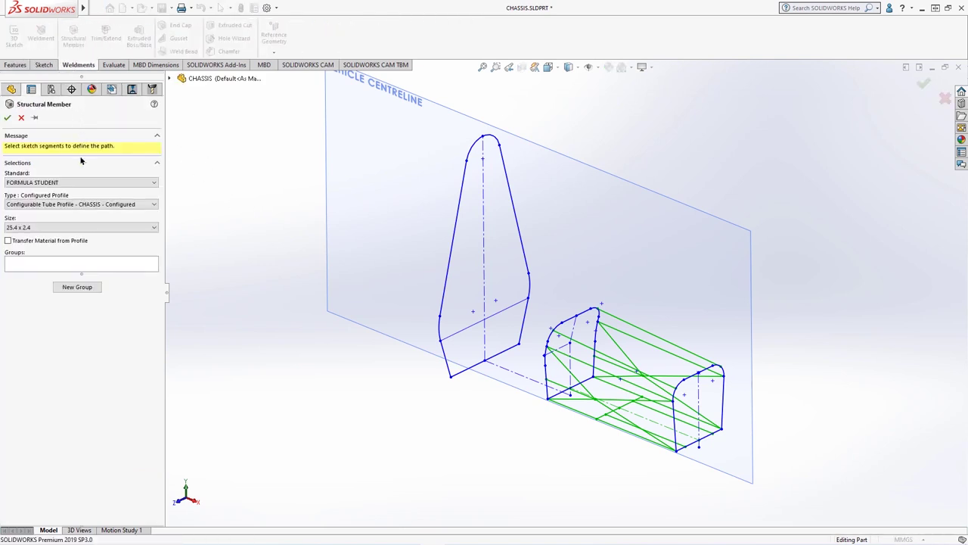
{"action": "left_click", "coordinate": [81, 181]}
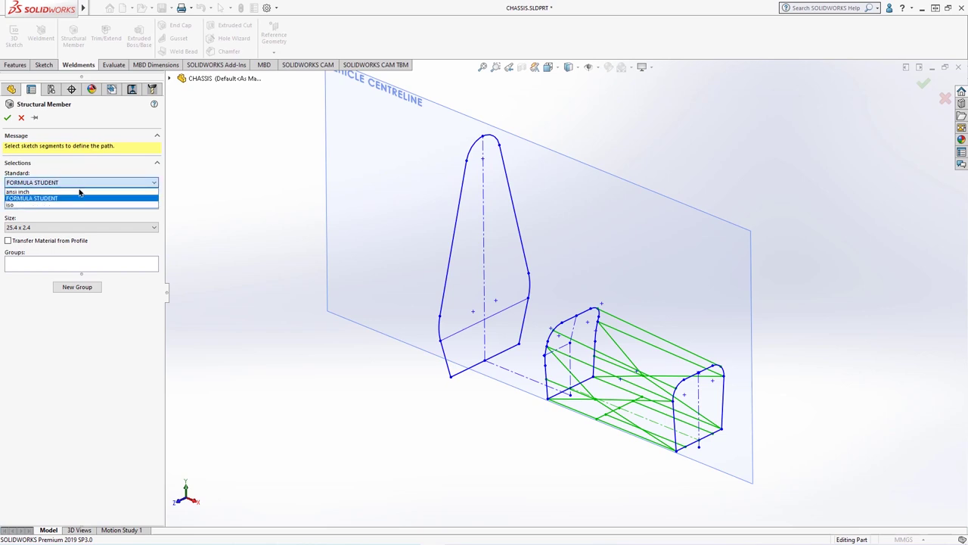
{"action": "left_click", "coordinate": [78, 198]}
{"action": "left_click", "coordinate": [77, 204]}
{"action": "left_click", "coordinate": [78, 213]}
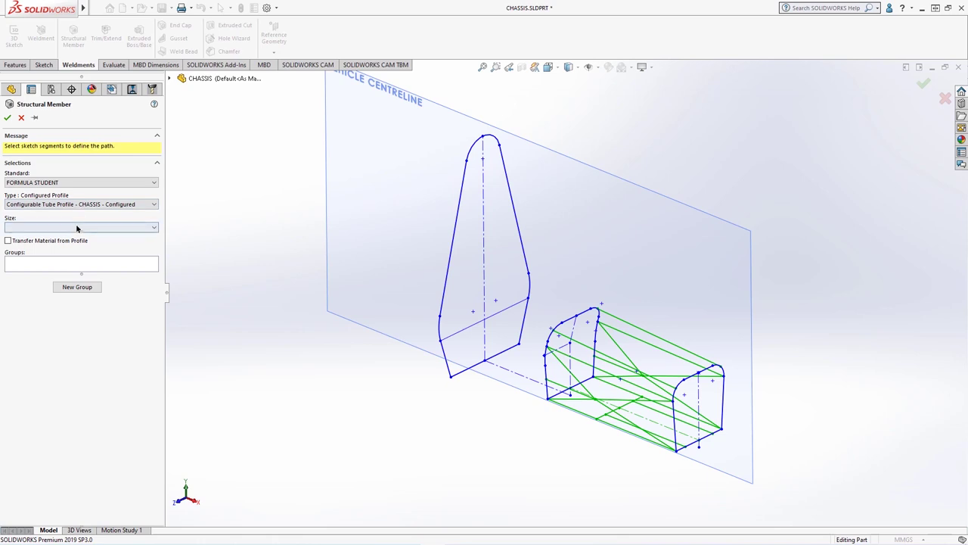
{"action": "left_click", "coordinate": [76, 228]}
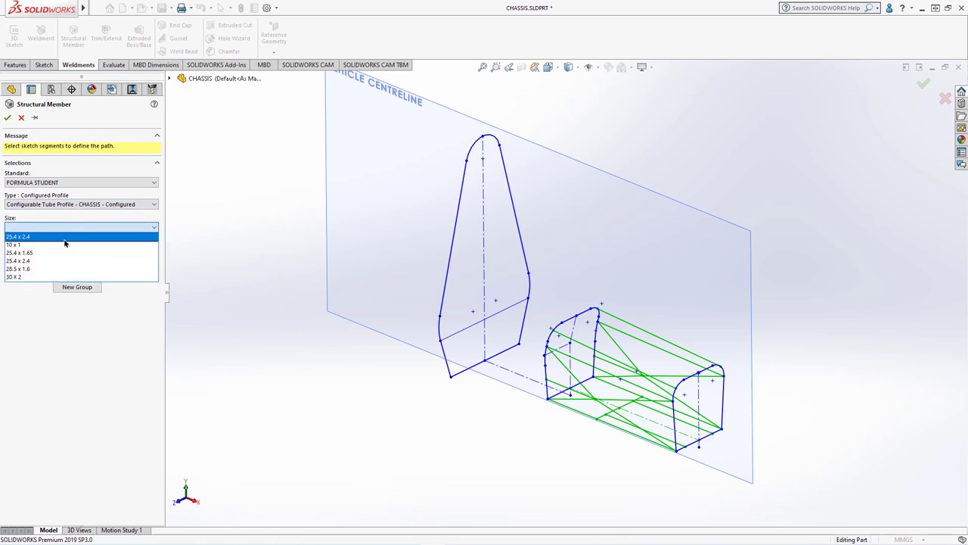
{"action": "left_click", "coordinate": [65, 237]}
Pick all main roll hoop lines and arcs as the first group, merging arc and line bodies.
{"action": "left_click", "coordinate": [68, 264]}
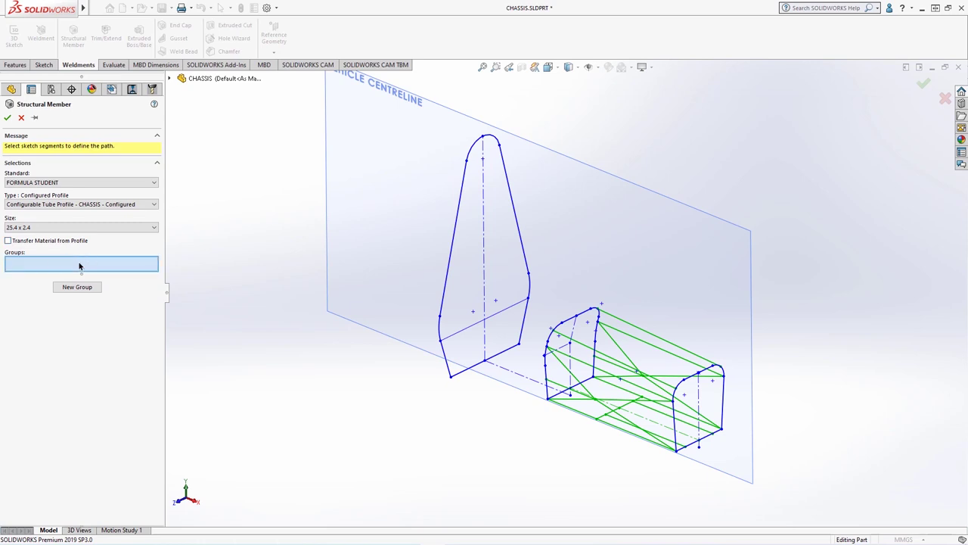
{"action": "scroll", "coordinate": [381, 357], "scroll_direction": "down", "scroll_amount": 3}
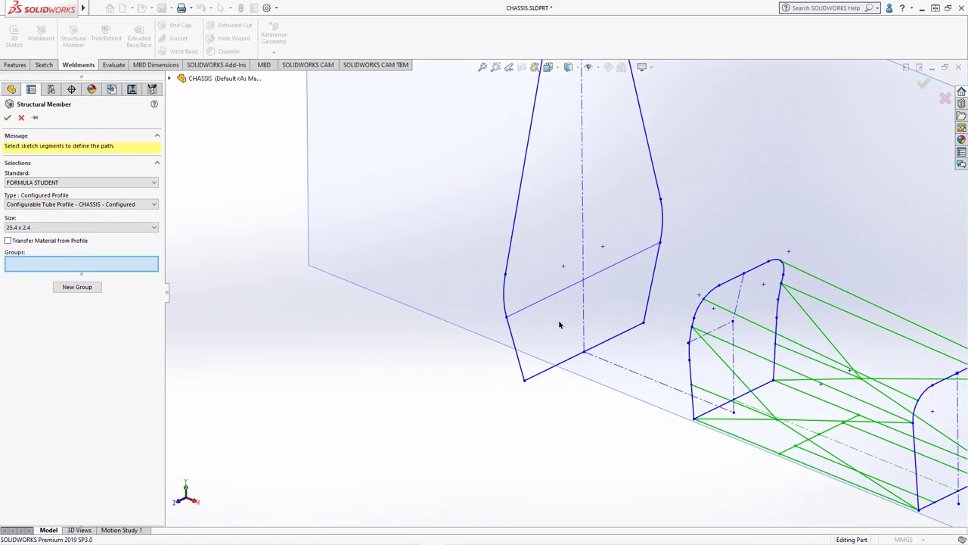
{"action": "left_click", "coordinate": [510, 323]}
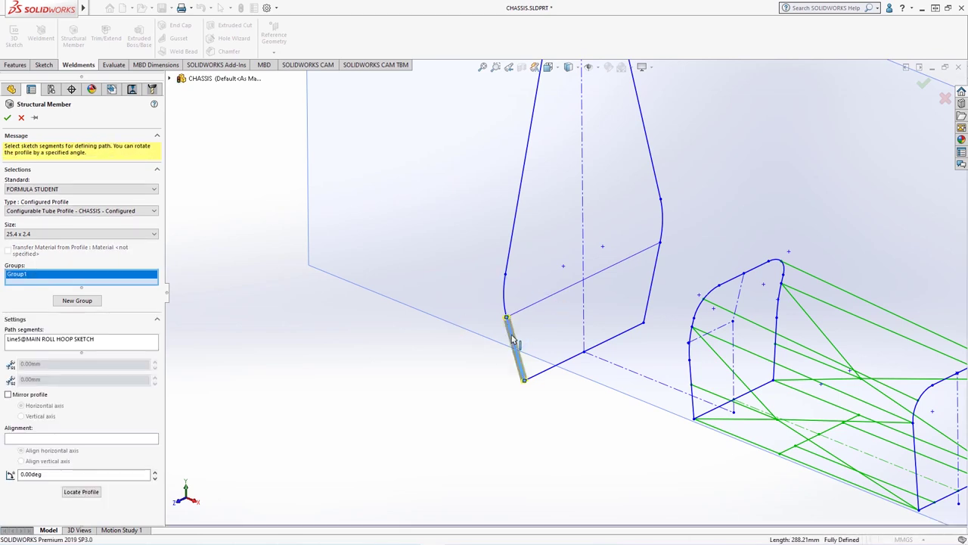
{"action": "left_click", "coordinate": [505, 307]}
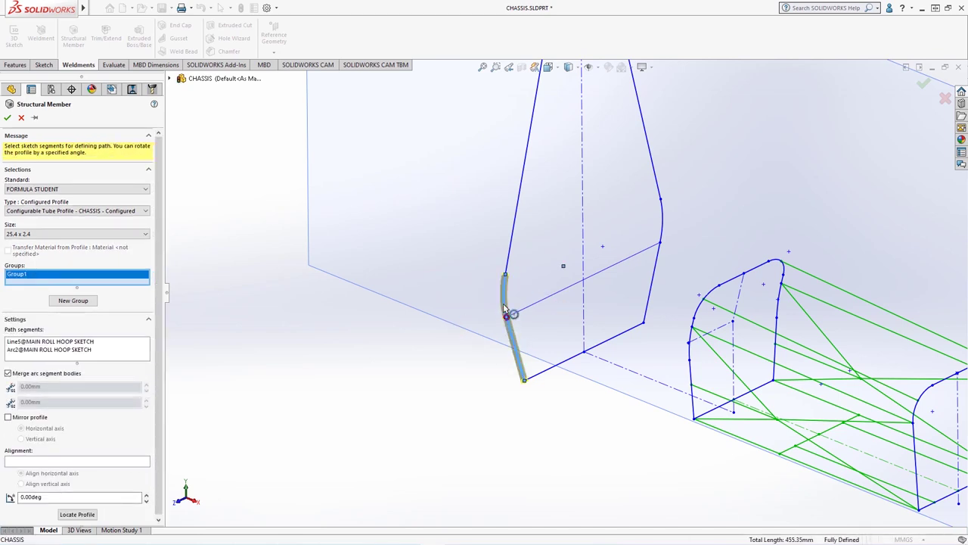
{"action": "left_click", "coordinate": [8, 373]}
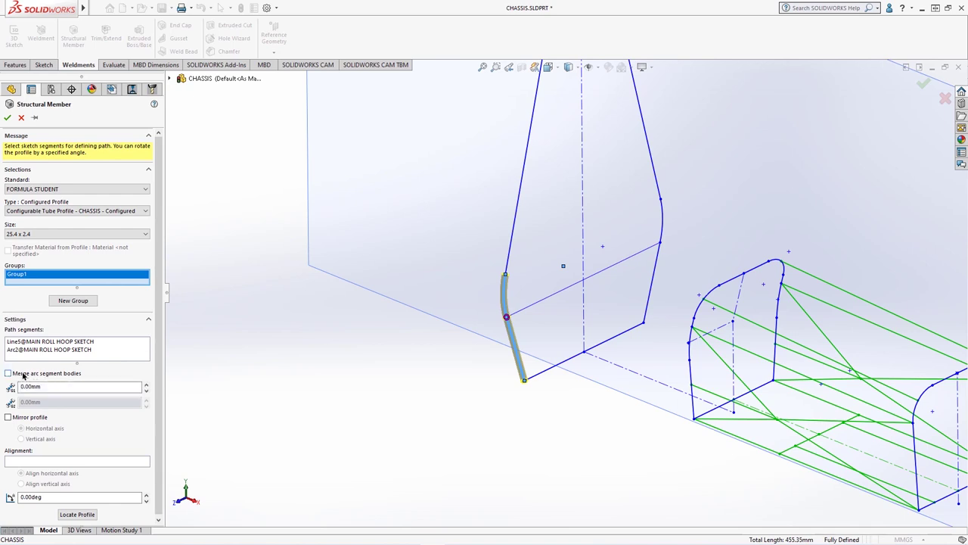
{"action": "left_click", "coordinate": [23, 374]}
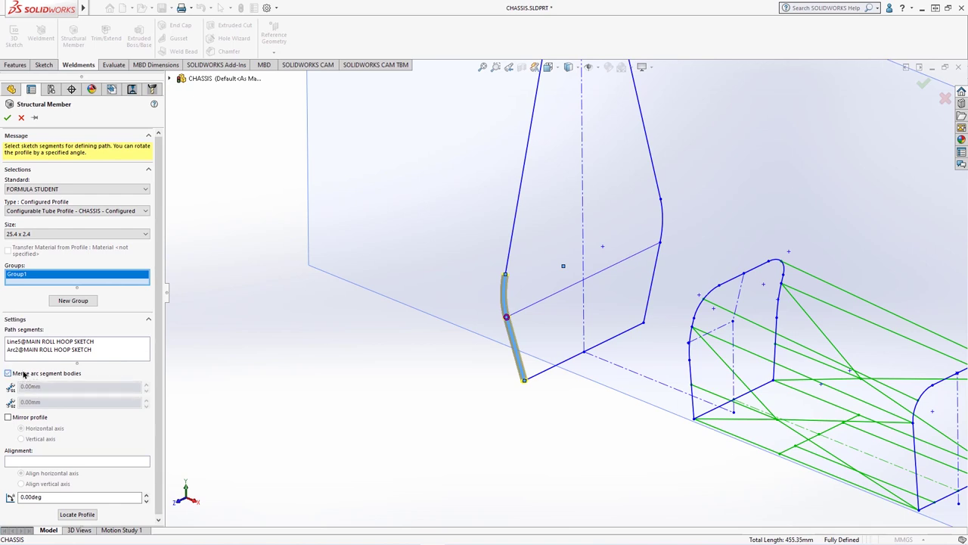
{"action": "left_click", "coordinate": [515, 225]}
{"action": "scroll", "coordinate": [534, 199], "scroll_direction": "up", "scroll_amount": 3}
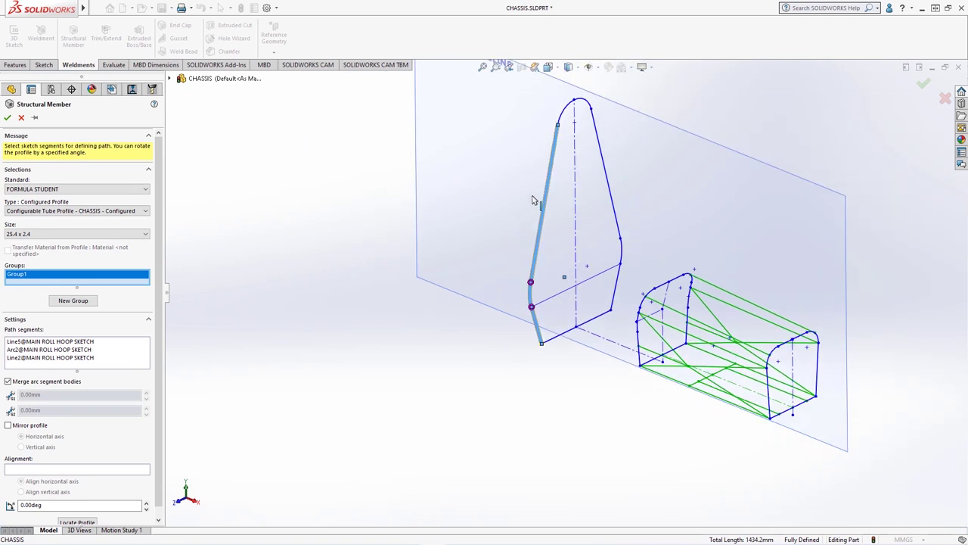
{"action": "left_click", "coordinate": [571, 106]}
{"action": "left_click", "coordinate": [616, 220]}
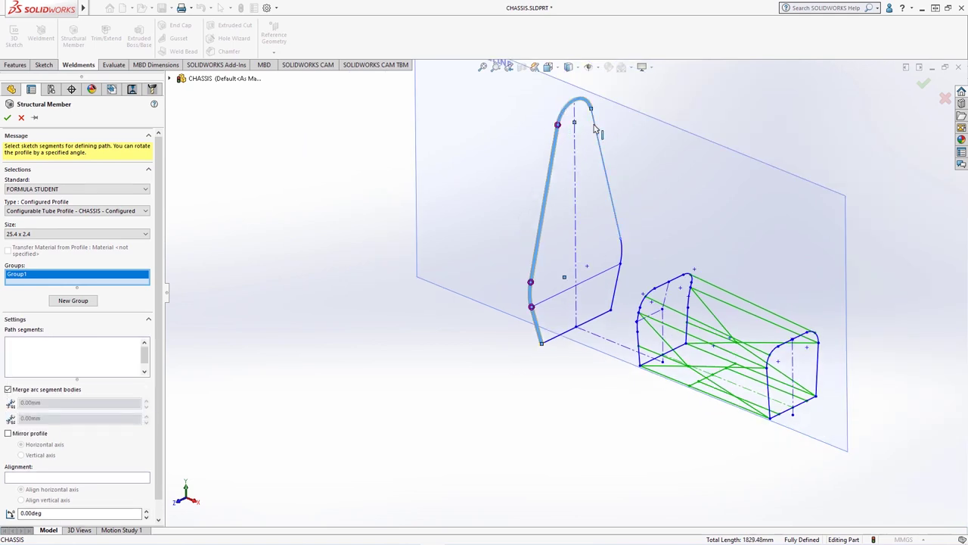
{"action": "left_click", "coordinate": [622, 254]}
{"action": "left_click", "coordinate": [618, 281]}
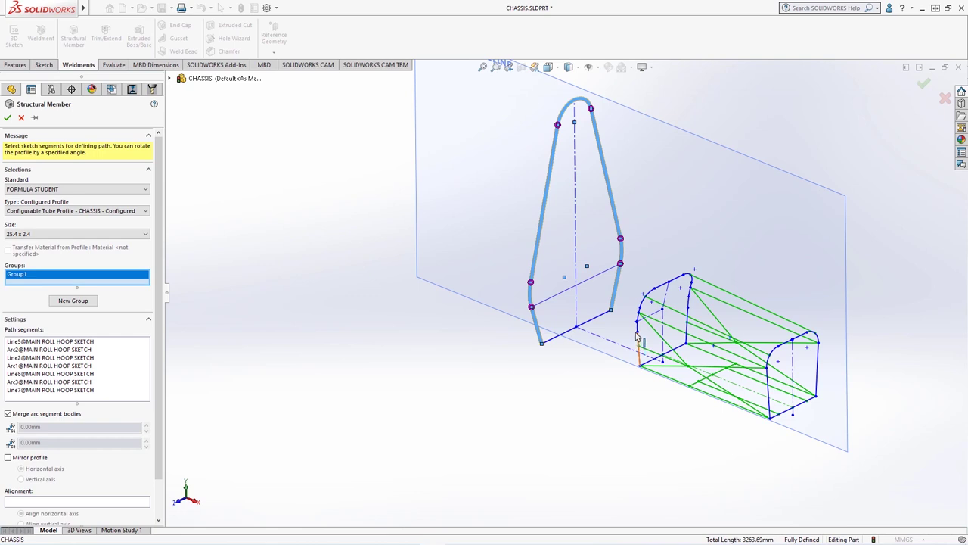
Create a second group from the mid roll hoop's segments.
{"action": "left_click", "coordinate": [84, 300]}
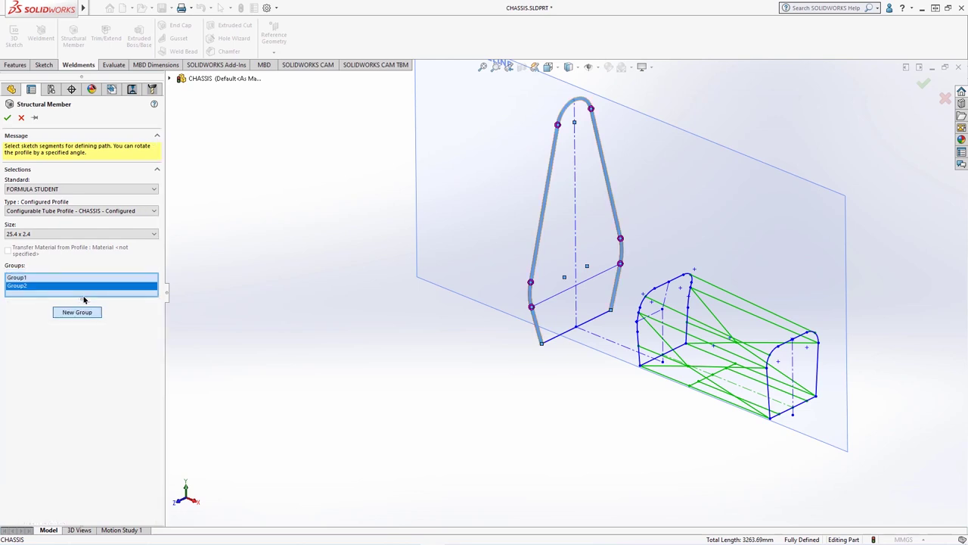
{"action": "left_click", "coordinate": [639, 339]}
{"action": "scroll", "coordinate": [642, 321], "scroll_direction": "up", "scroll_amount": 5}
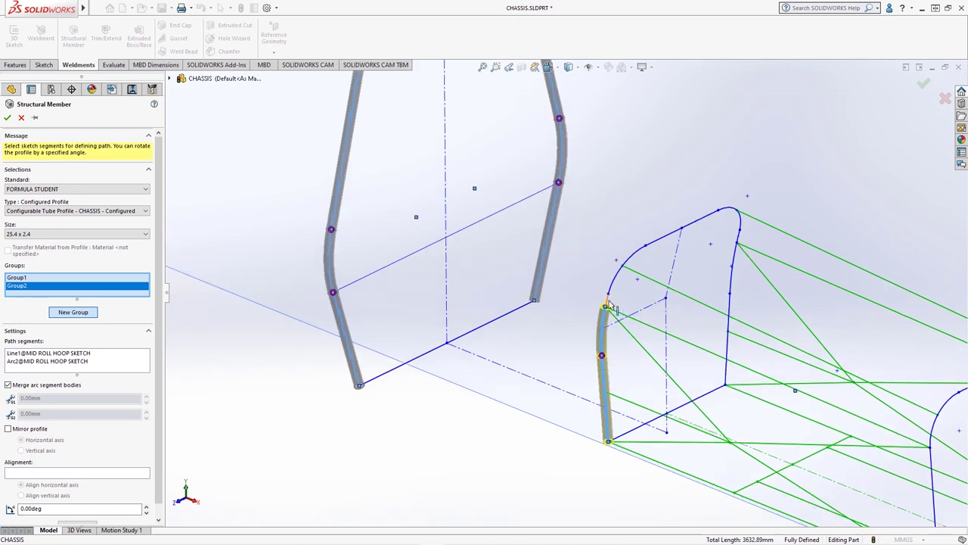
{"action": "left_click", "coordinate": [603, 332]}
{"action": "left_click", "coordinate": [625, 266]}
{"action": "left_click", "coordinate": [662, 240]}
{"action": "left_click", "coordinate": [740, 217]}
{"action": "left_click", "coordinate": [738, 253]}
{"action": "left_click", "coordinate": [731, 281]}
{"action": "left_click", "coordinate": [728, 324]}
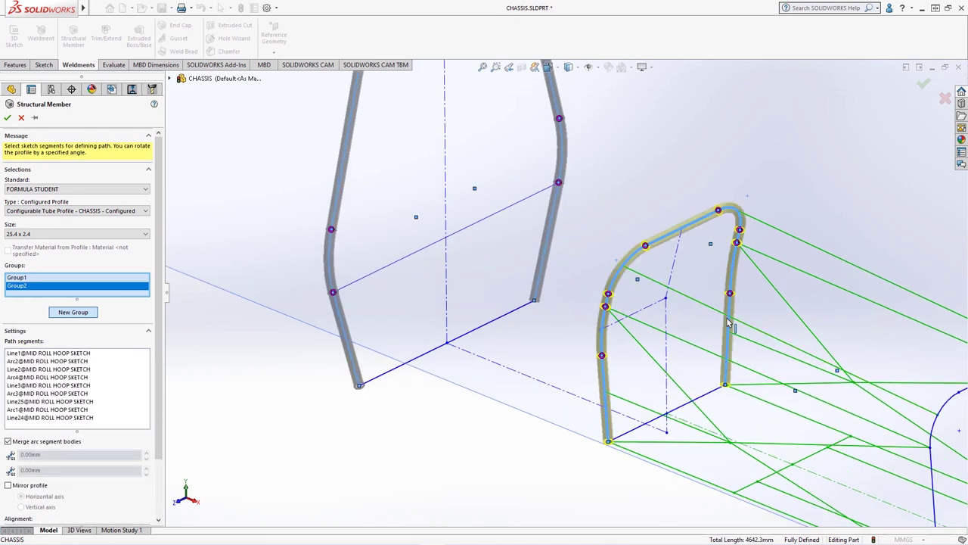
Create a third group from the front hoop's lines and arcs.
{"action": "left_click", "coordinate": [84, 316]}
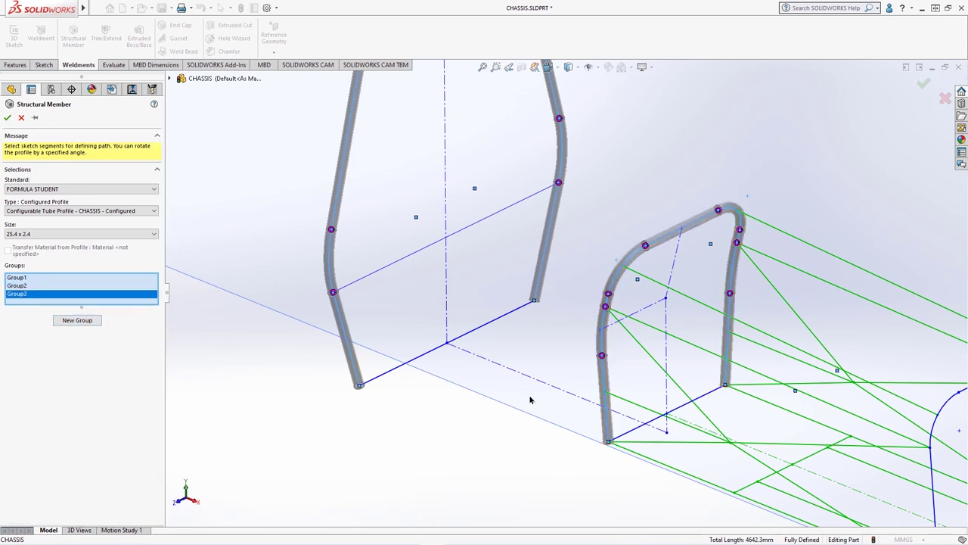
{"action": "key", "text": "f"}
{"action": "left_click", "coordinate": [715, 378]}
{"action": "left_click", "coordinate": [728, 286]}
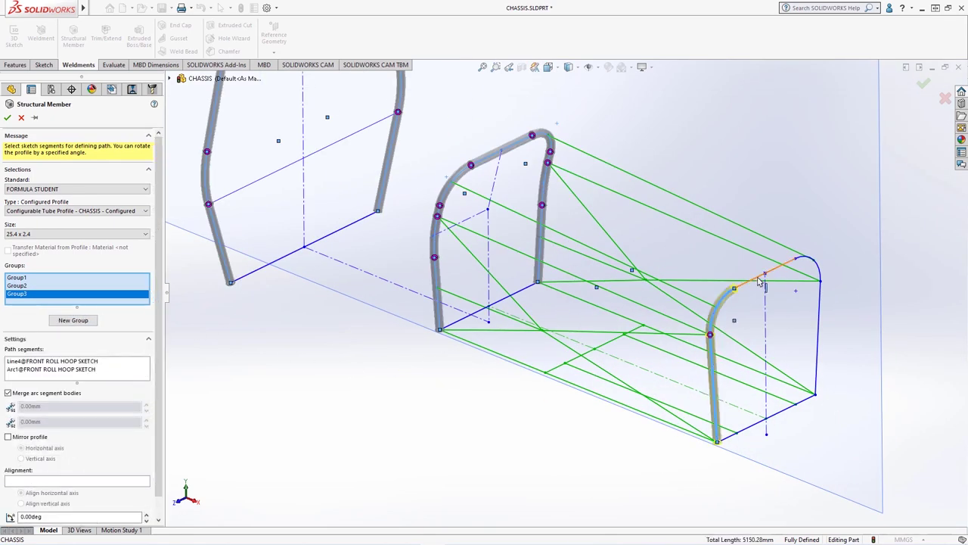
{"action": "left_click", "coordinate": [802, 261]}
{"action": "left_click", "coordinate": [817, 268]}
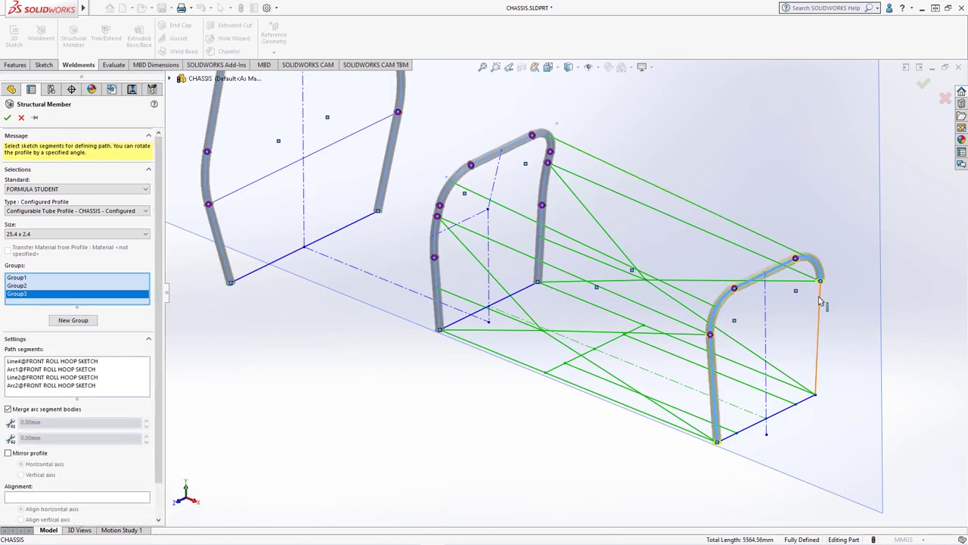
{"action": "left_click", "coordinate": [820, 301]}
{"action": "key", "text": "Return"}
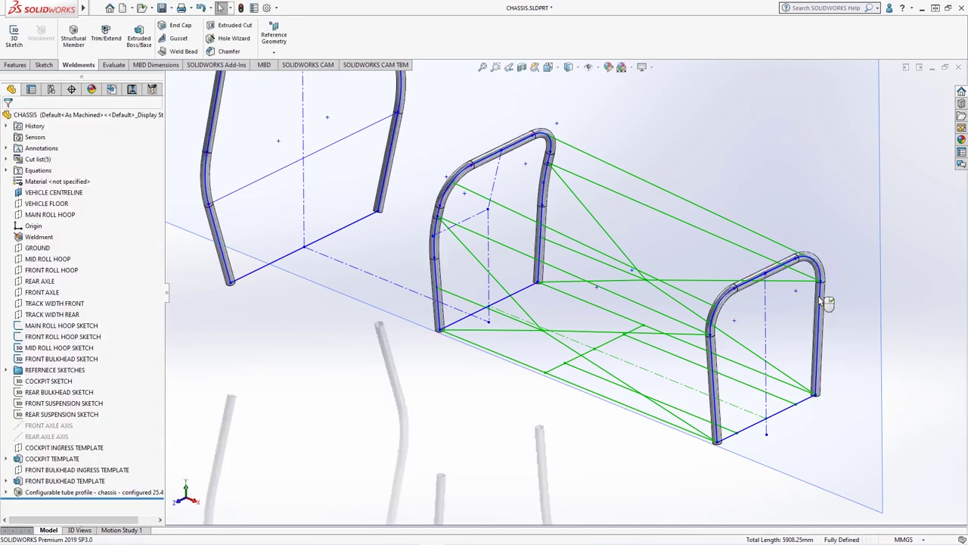
{"action": "scroll", "coordinate": [681, 273], "scroll_direction": "up", "scroll_amount": 3}
{"action": "scroll", "coordinate": [634, 250], "scroll_direction": "up", "scroll_amount": 2}
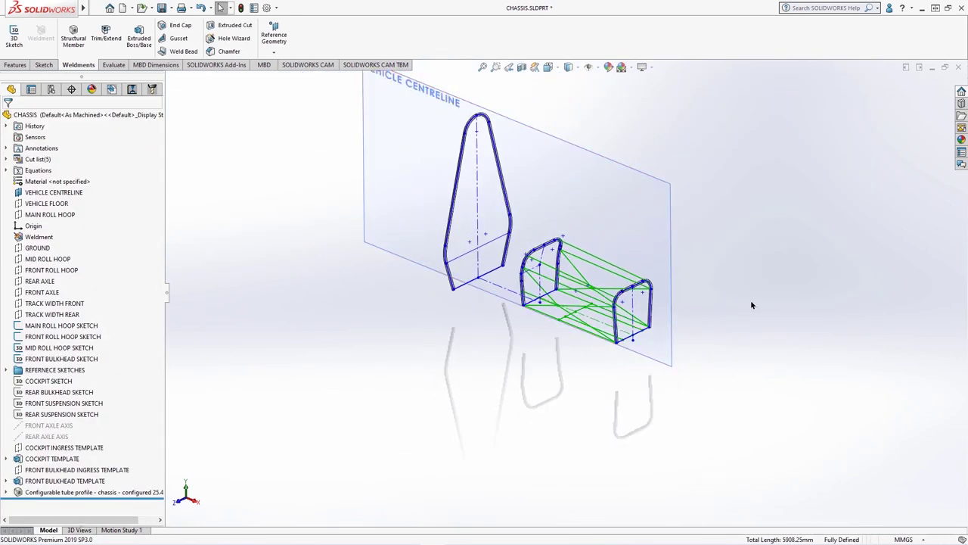
{"action": "right_click", "coordinate": [123, 491]}
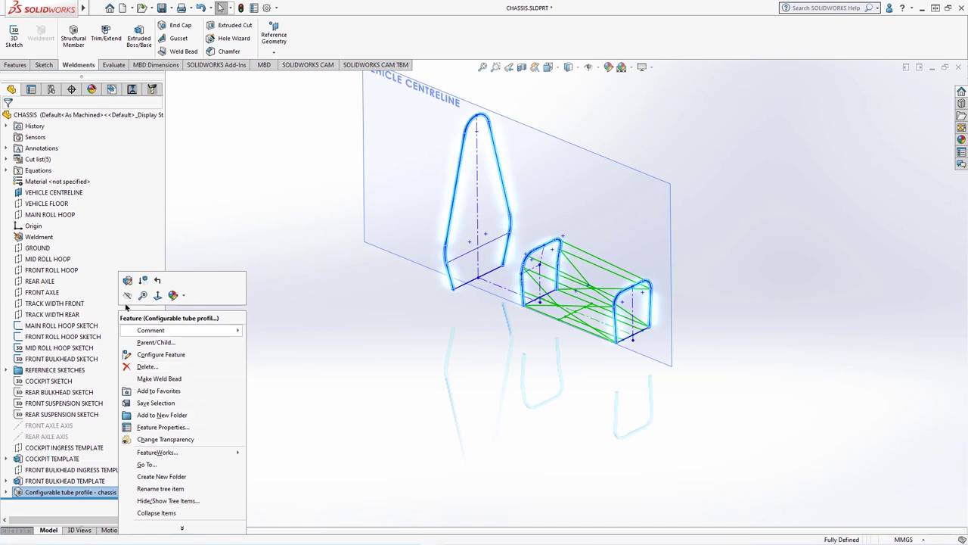
{"action": "left_click", "coordinate": [129, 280]}
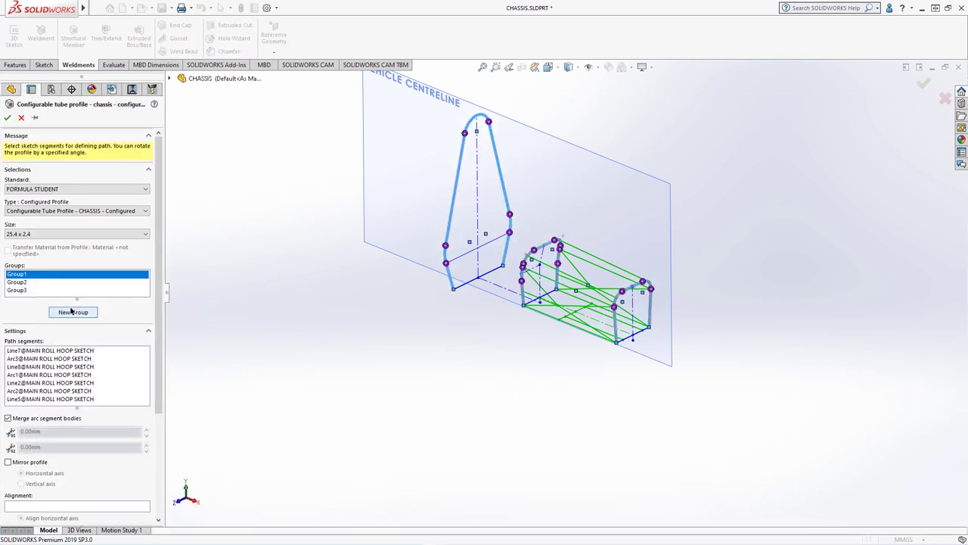
{"action": "left_click", "coordinate": [8, 118]}
{"action": "scroll", "coordinate": [563, 391], "scroll_direction": "down", "scroll_amount": 3}
{"action": "scroll", "coordinate": [549, 422], "scroll_direction": "down", "scroll_amount": 3}
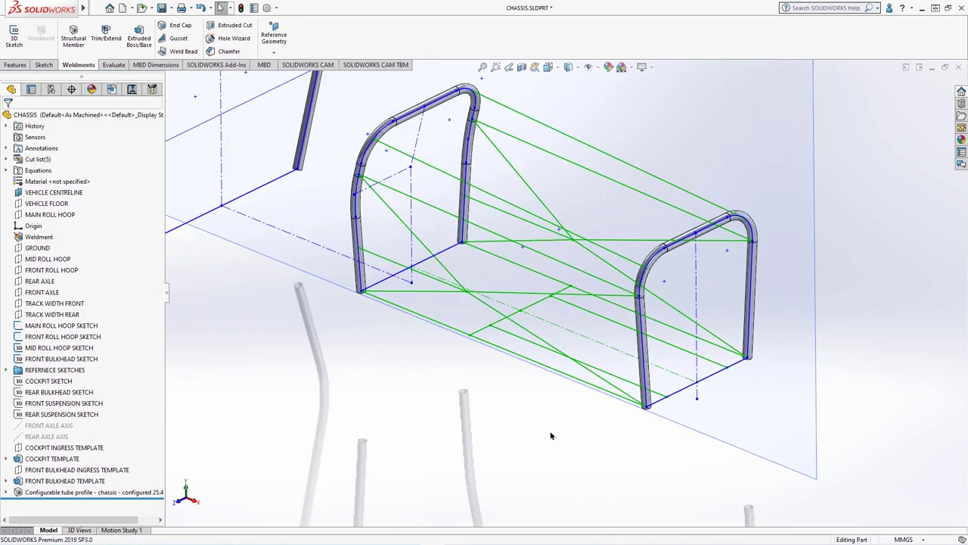
Start a 25.4 x 1.65 Structural Member along the bottom and back bottom lines.
{"action": "left_click", "coordinate": [74, 34]}
{"action": "left_click", "coordinate": [61, 230]}
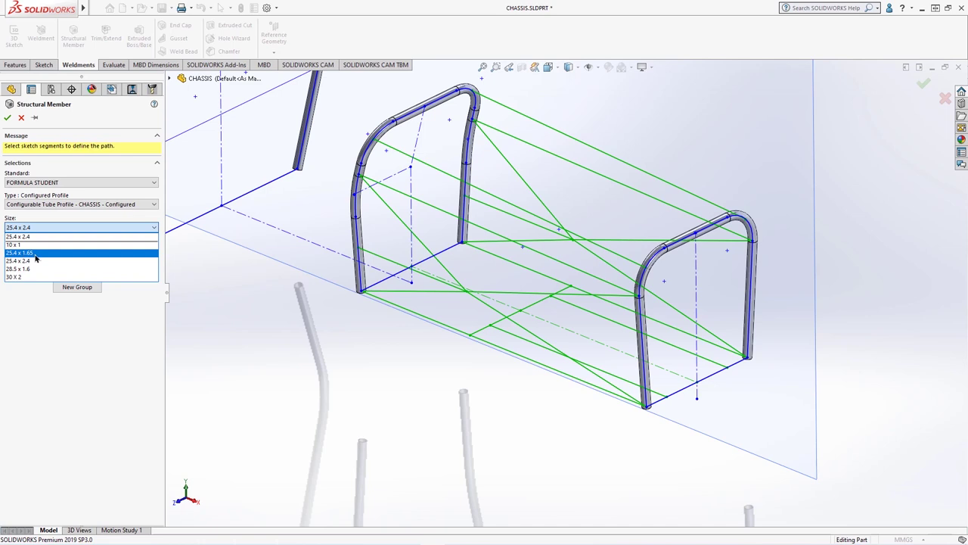
{"action": "left_click", "coordinate": [36, 253]}
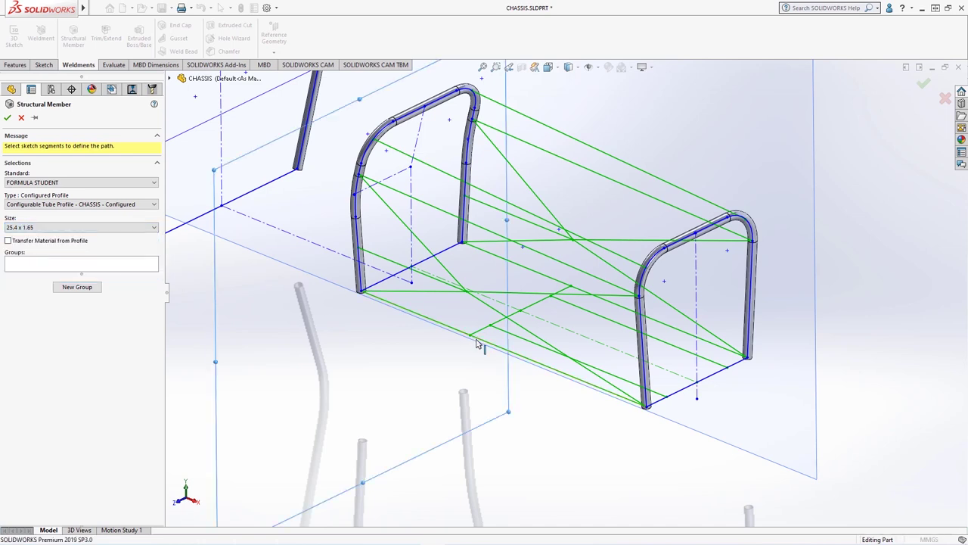
{"action": "left_click", "coordinate": [480, 339]}
{"action": "left_click", "coordinate": [533, 270]}
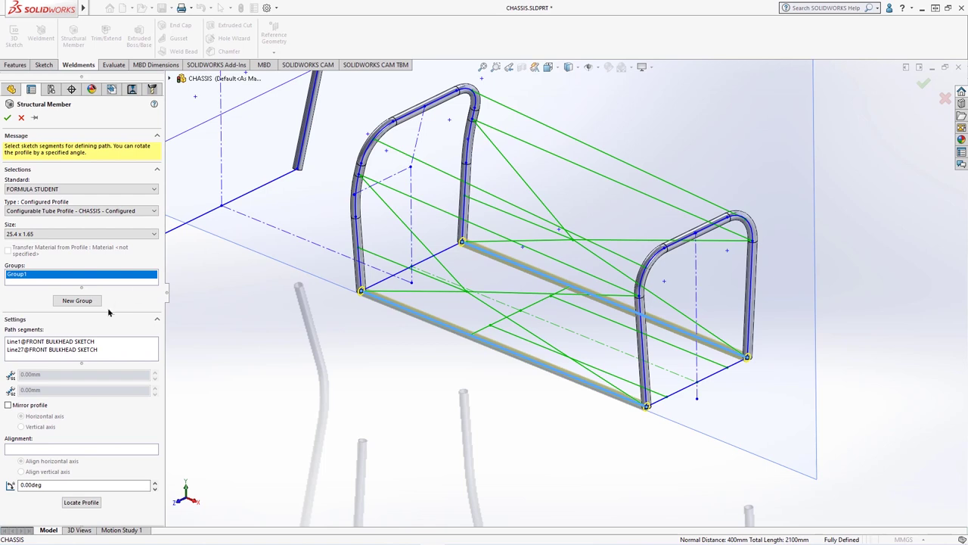
Add separate groups for the upper side, upper rear and upper-left lines.
{"action": "left_click", "coordinate": [77, 300]}
{"action": "left_click", "coordinate": [590, 168]}
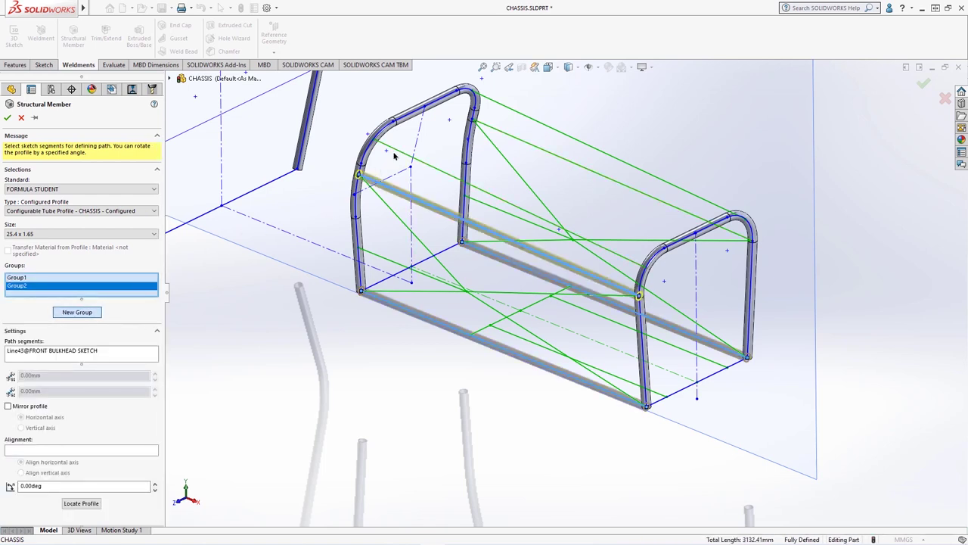
{"action": "left_click", "coordinate": [77, 312]}
{"action": "left_click", "coordinate": [543, 149]}
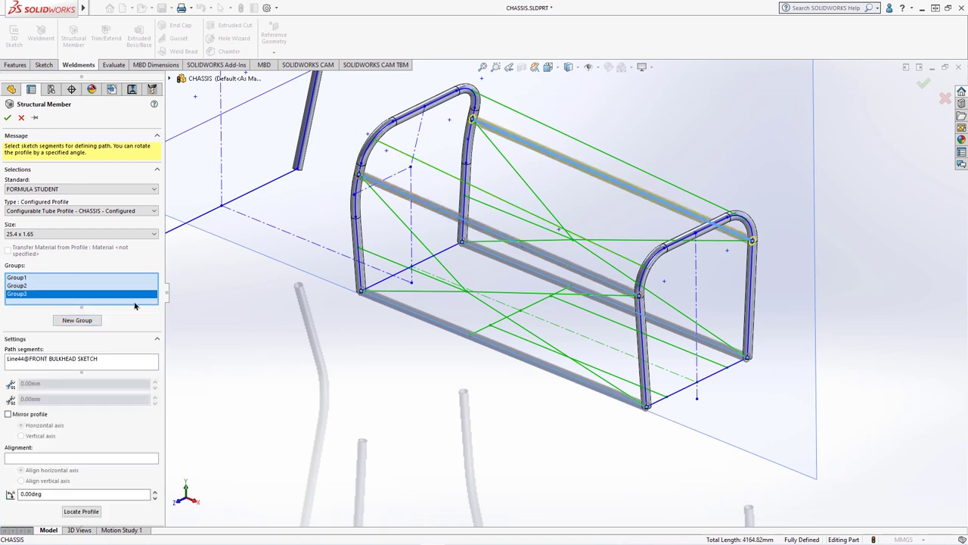
{"action": "left_click", "coordinate": [78, 319]}
{"action": "left_click", "coordinate": [398, 153]}
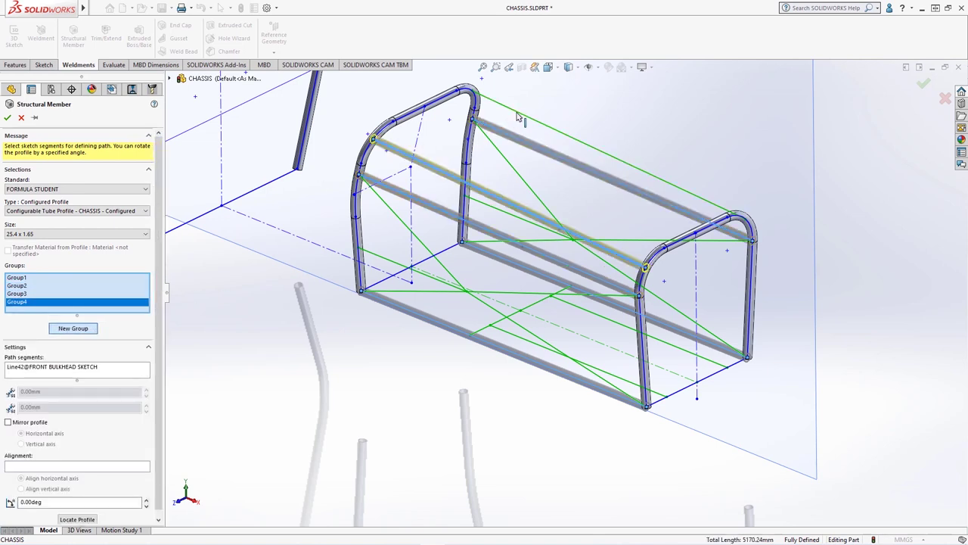
Add a fifth group on the top rear line and build the tubes.
{"action": "middle_click_drag", "start_coordinate": [352, 283], "coordinate": [346, 316]}
{"action": "left_click", "coordinate": [73, 327]}
{"action": "left_click", "coordinate": [597, 138]}
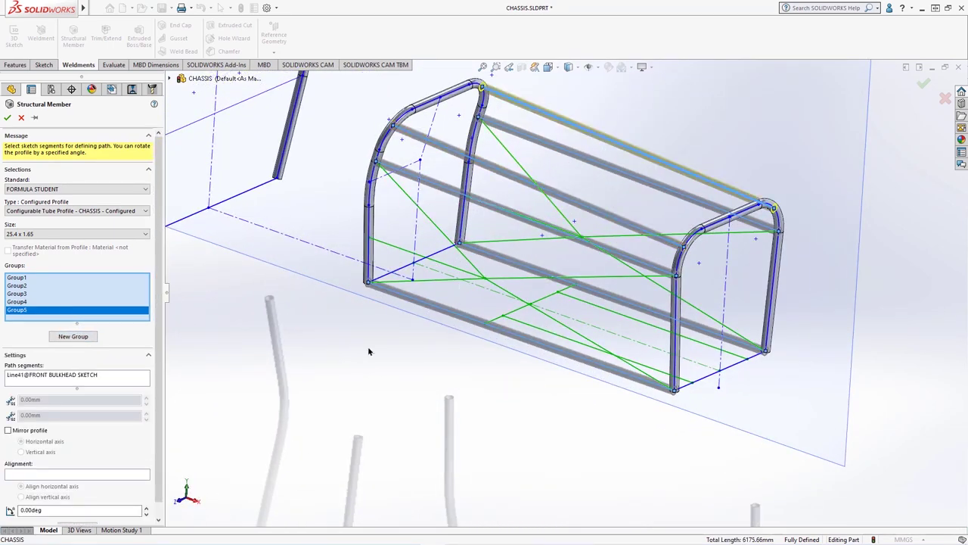
{"action": "scroll", "coordinate": [75, 303], "scroll_direction": "down", "scroll_amount": 1}
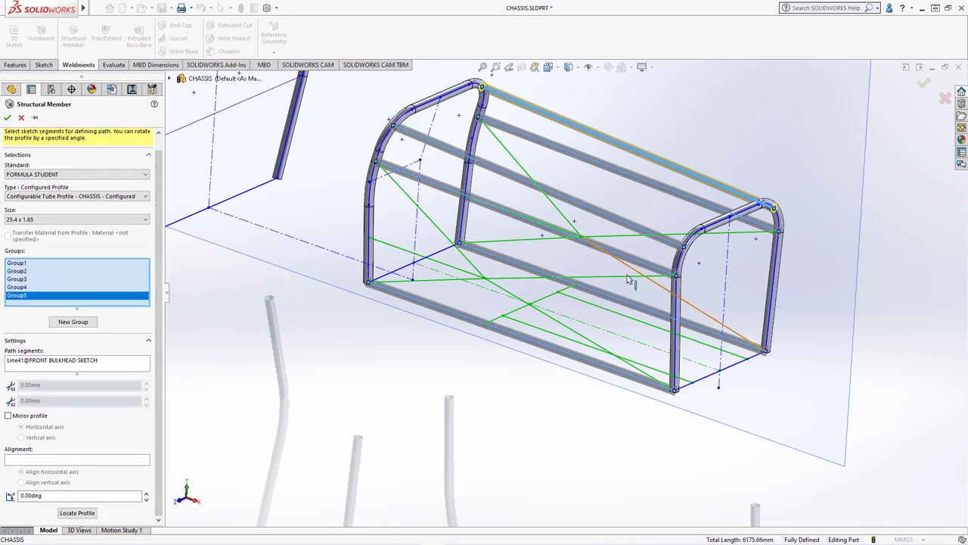
{"action": "left_click", "coordinate": [7, 117]}
{"action": "scroll", "coordinate": [456, 240], "scroll_direction": "down", "scroll_amount": 5}
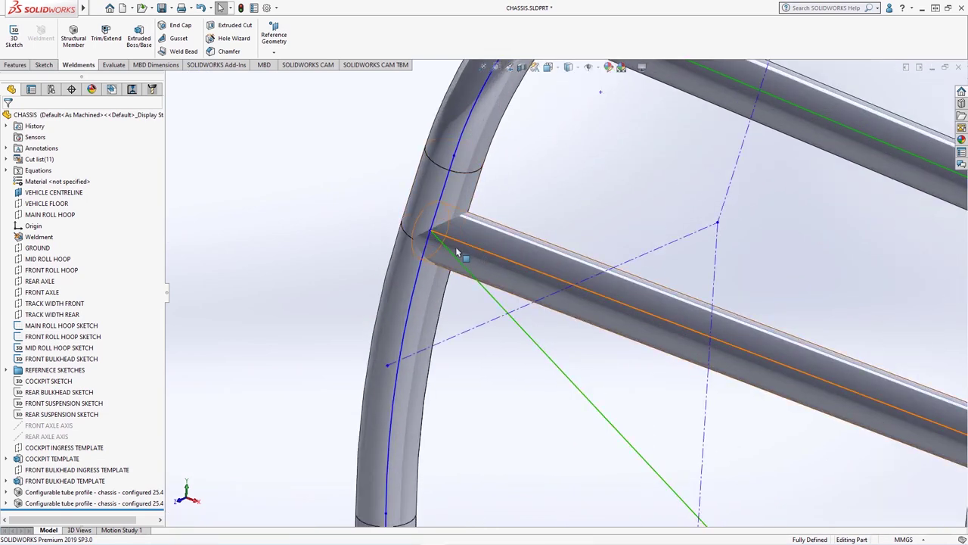
Trim the side tube against the hoop tube body with a simple cut and 1 mm weld gap.
{"action": "left_click", "coordinate": [480, 230]}
{"action": "left_click", "coordinate": [53, 192]}
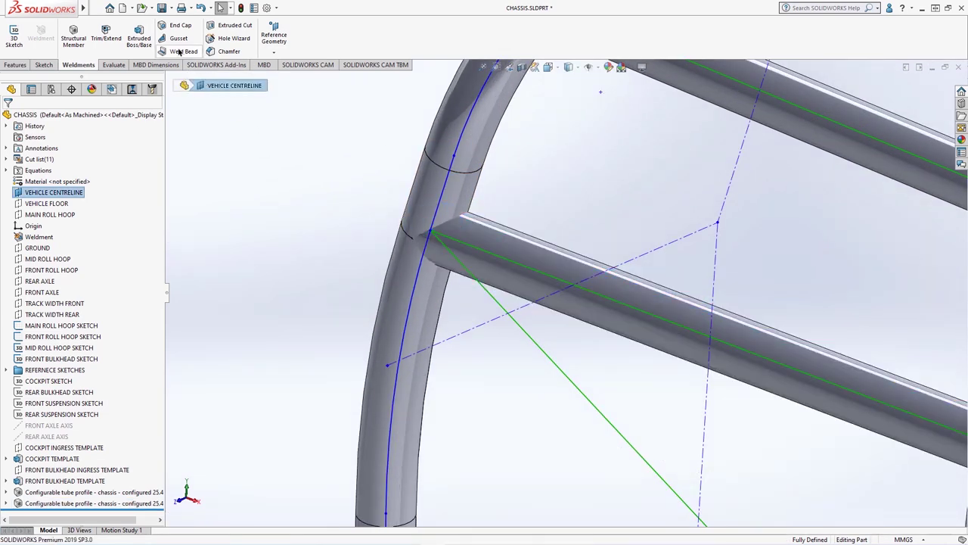
{"action": "left_click", "coordinate": [105, 34]}
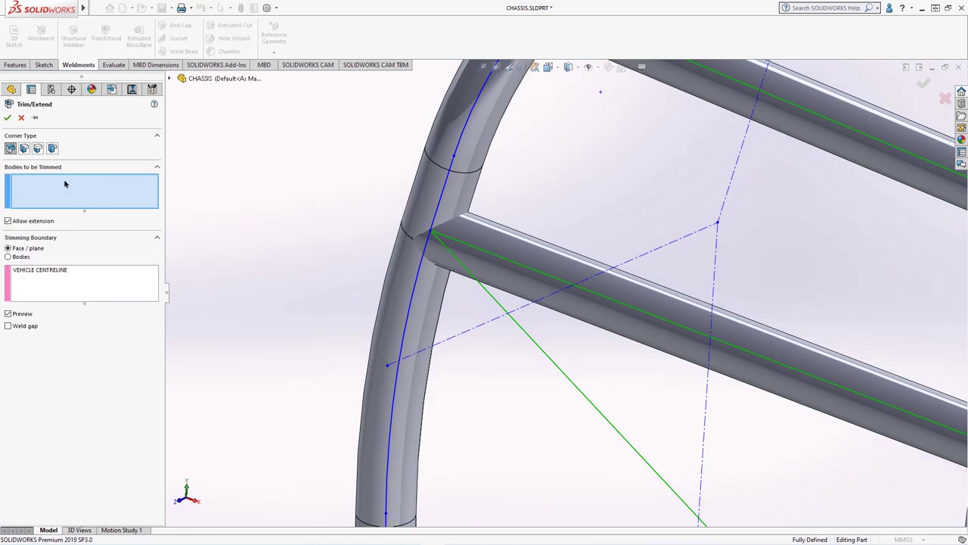
{"action": "left_click", "coordinate": [497, 243]}
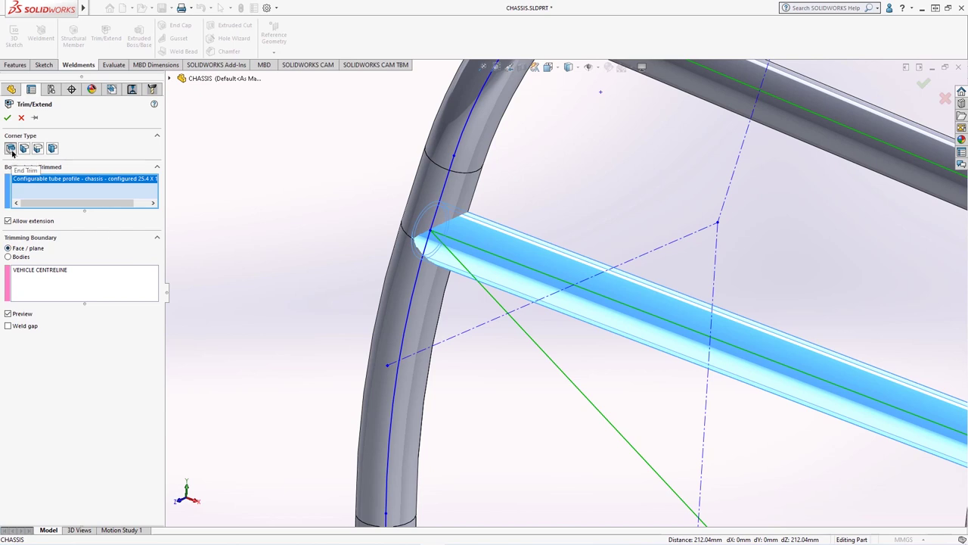
{"action": "left_click", "coordinate": [8, 256]}
{"action": "left_click", "coordinate": [398, 261]}
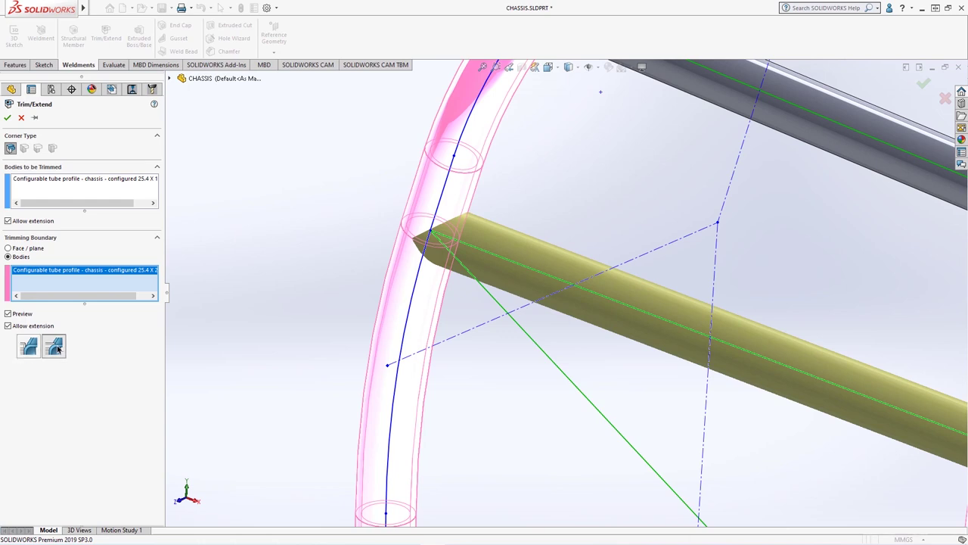
{"action": "left_click", "coordinate": [30, 348]}
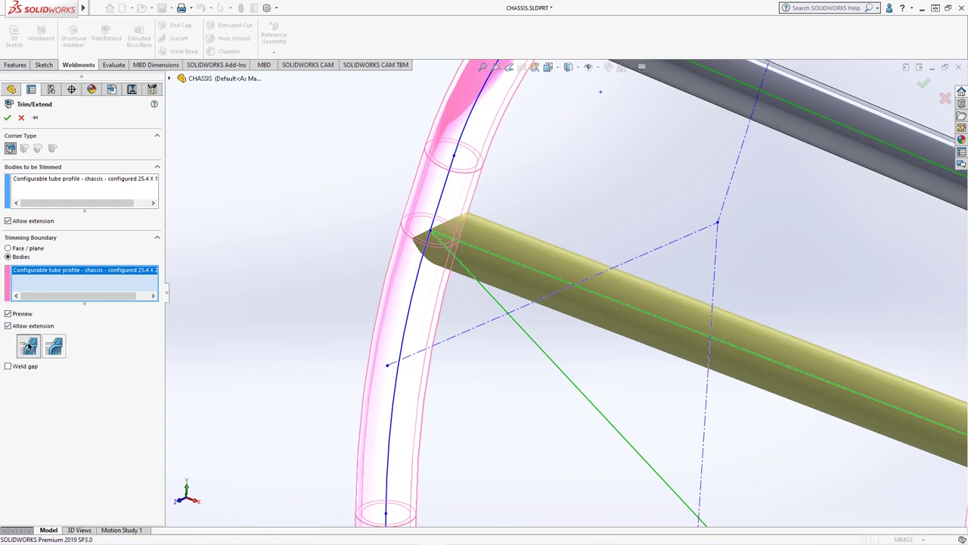
{"action": "left_click", "coordinate": [20, 368]}
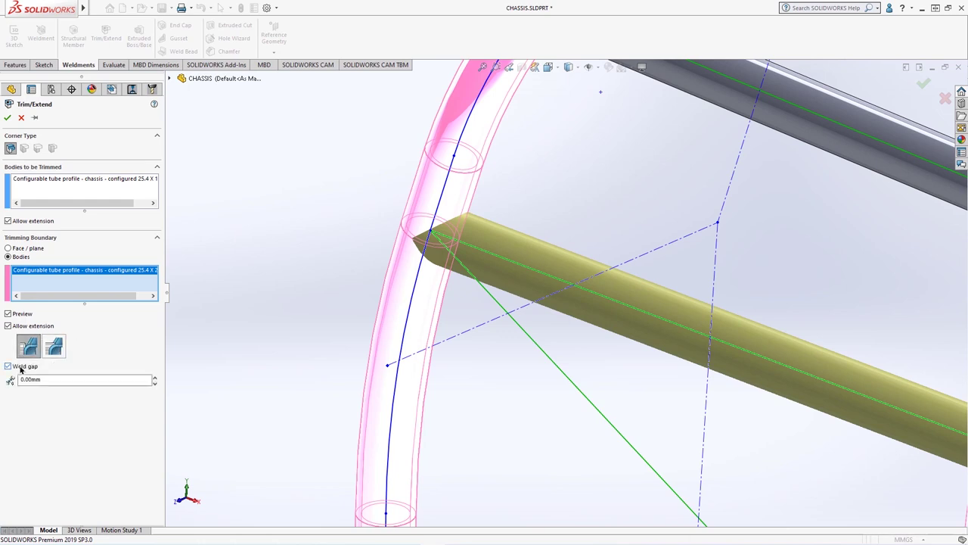
{"action": "left_click", "coordinate": [56, 378]}
{"action": "type", "text": "1"}
{"action": "key", "text": "Return"}
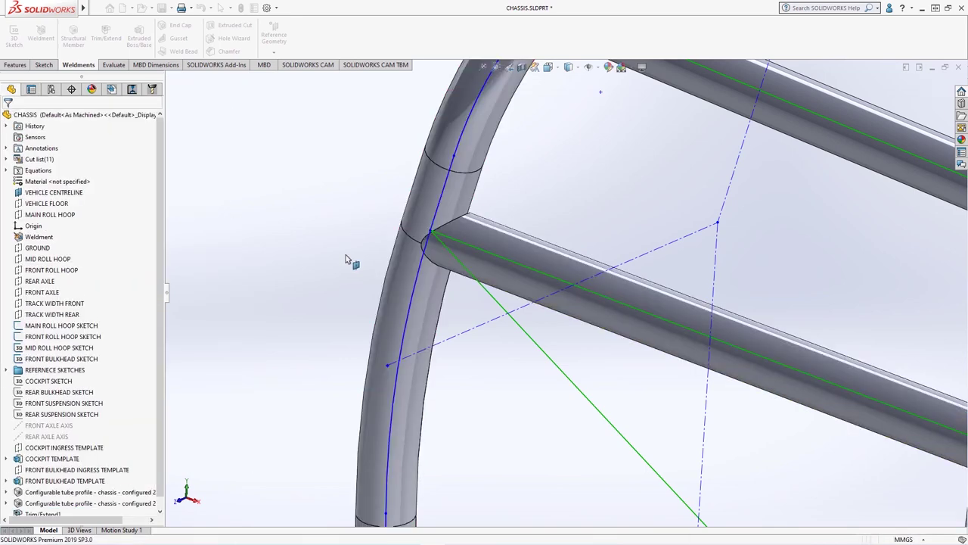
Re-edit Trim/Extend1 with the weld gap turned off, then view the whole chassis.
{"action": "scroll", "coordinate": [356, 261], "scroll_direction": "down", "scroll_amount": 3}
{"action": "middle_click_drag", "start_coordinate": [366, 278], "coordinate": [411, 180]}
{"action": "scroll", "coordinate": [462, 215], "scroll_direction": "down", "scroll_amount": 4}
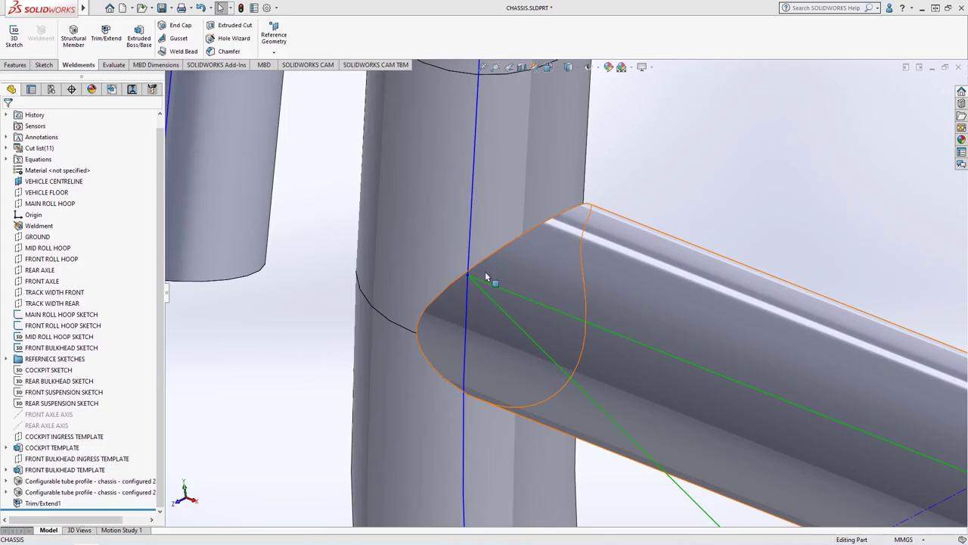
{"action": "left_click", "coordinate": [42, 503]}
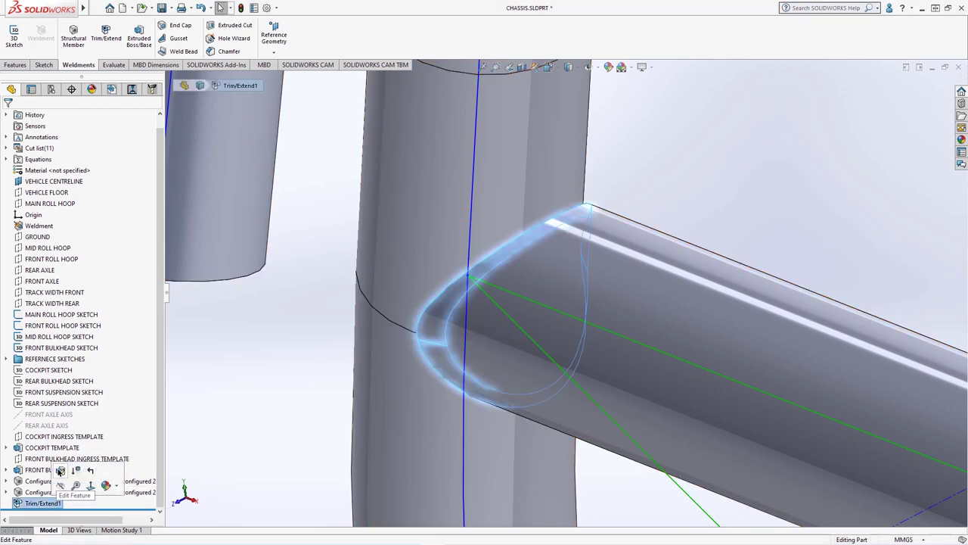
{"action": "left_click", "coordinate": [57, 473]}
{"action": "left_click", "coordinate": [7, 366]}
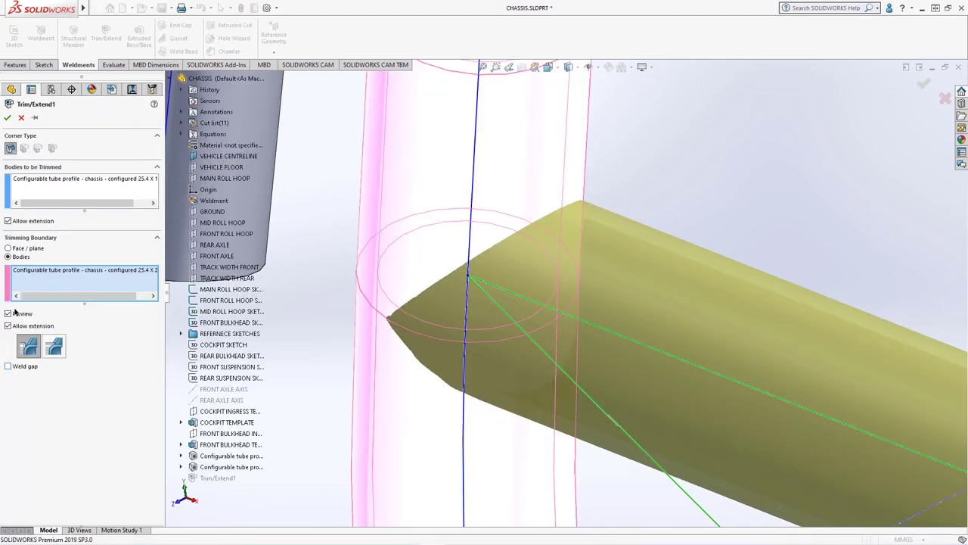
{"action": "left_click", "coordinate": [8, 117]}
{"action": "key", "text": "f"}
{"action": "middle_click_drag", "start_coordinate": [584, 454], "coordinate": [582, 416]}
{"action": "scroll", "coordinate": [582, 416], "scroll_direction": "down", "scroll_amount": 3}
{"action": "scroll", "coordinate": [581, 420], "scroll_direction": "down", "scroll_amount": 2}
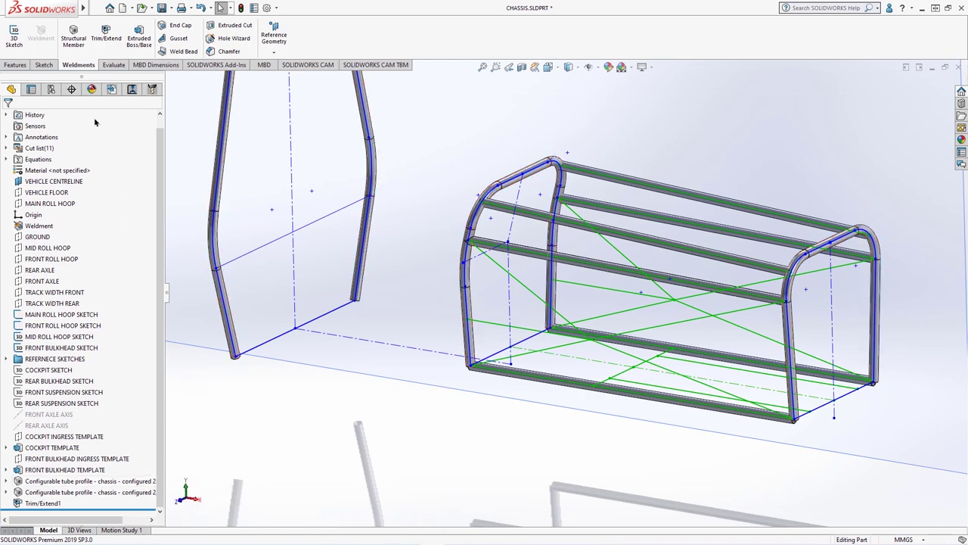
Add a 10 x 1 structural member tube on the short cross line.
{"action": "left_click", "coordinate": [73, 36]}
{"action": "left_click", "coordinate": [79, 227]}
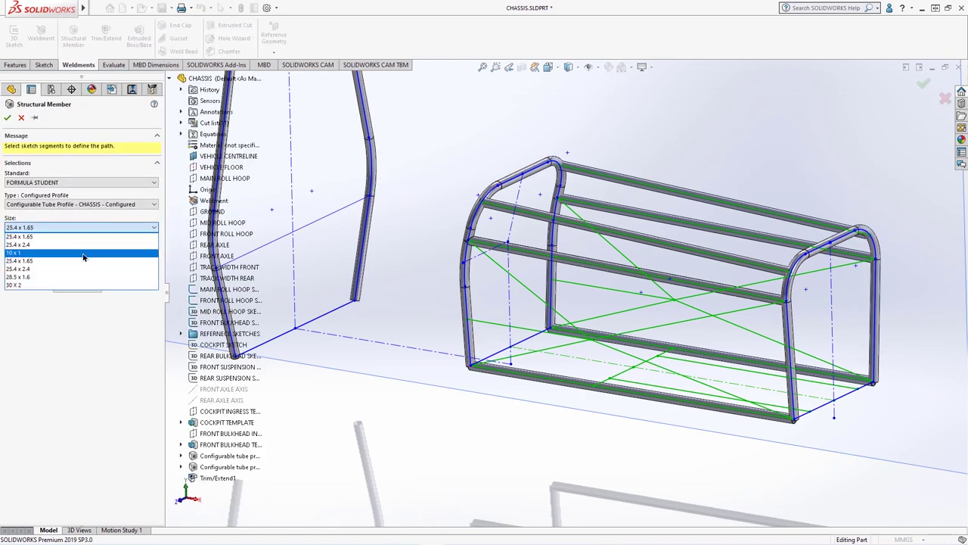
{"action": "left_click", "coordinate": [86, 253]}
{"action": "left_click", "coordinate": [656, 360]}
{"action": "scroll", "coordinate": [663, 365], "scroll_direction": "down", "scroll_amount": 3}
{"action": "scroll", "coordinate": [662, 365], "scroll_direction": "down", "scroll_amount": 2}
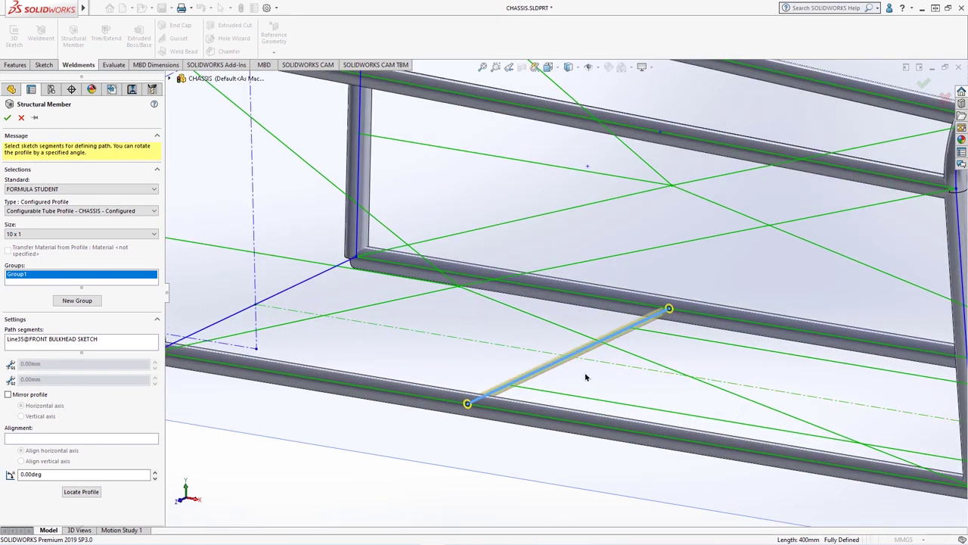
{"action": "left_click", "coordinate": [7, 118]}
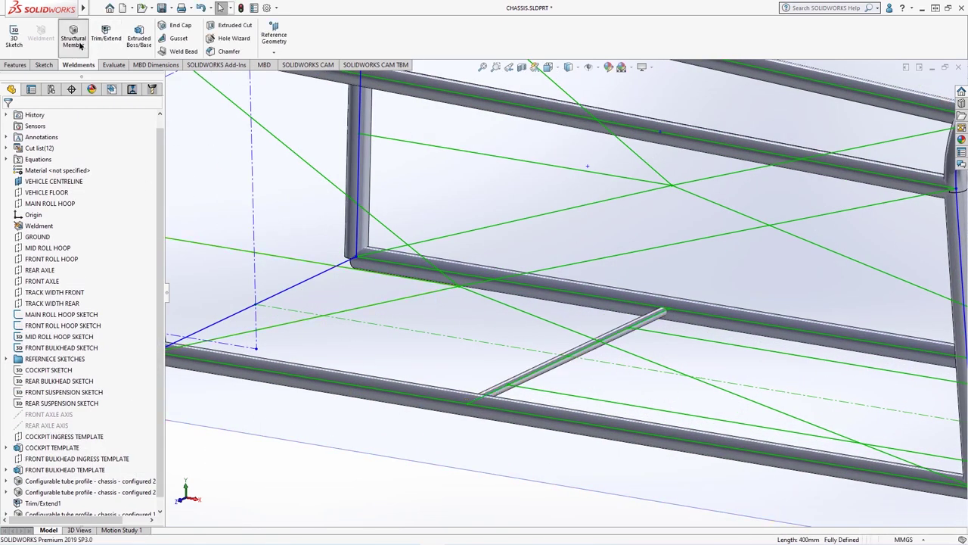
Start a 25.4 x 1.65 member: Line16 and Line14 in group 1, diagonal and crossing line in group 2.
{"action": "left_click", "coordinate": [80, 46]}
{"action": "left_click", "coordinate": [76, 227]}
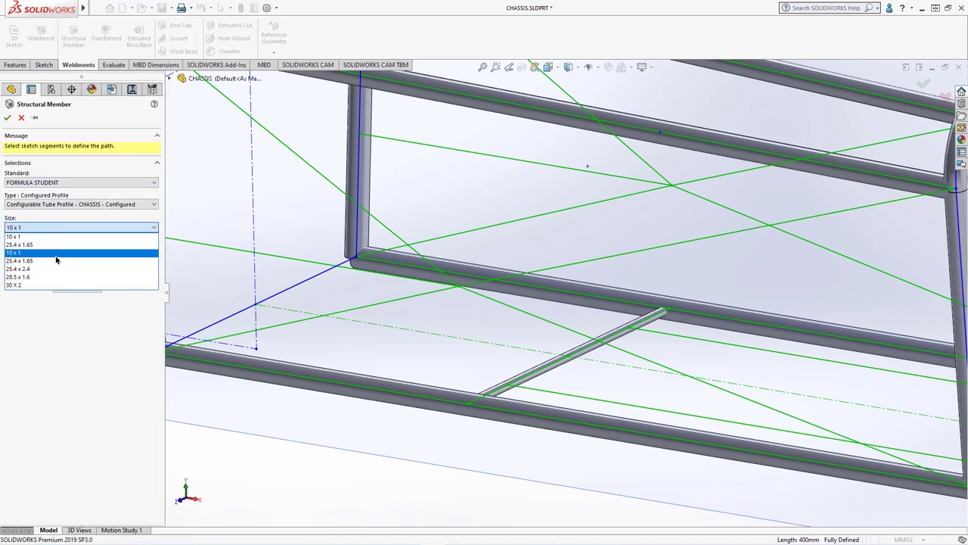
{"action": "left_click", "coordinate": [57, 261]}
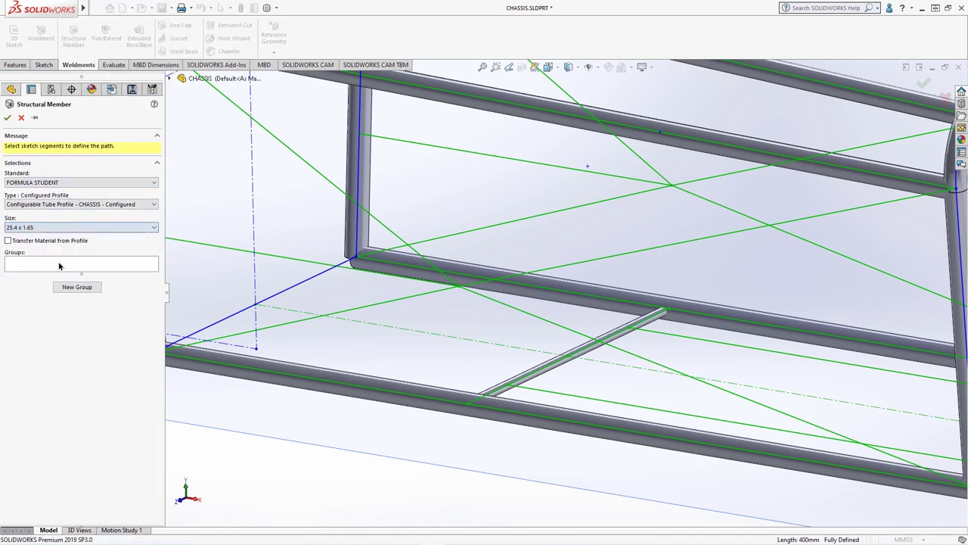
{"action": "left_click", "coordinate": [479, 288]}
{"action": "left_click", "coordinate": [494, 286]}
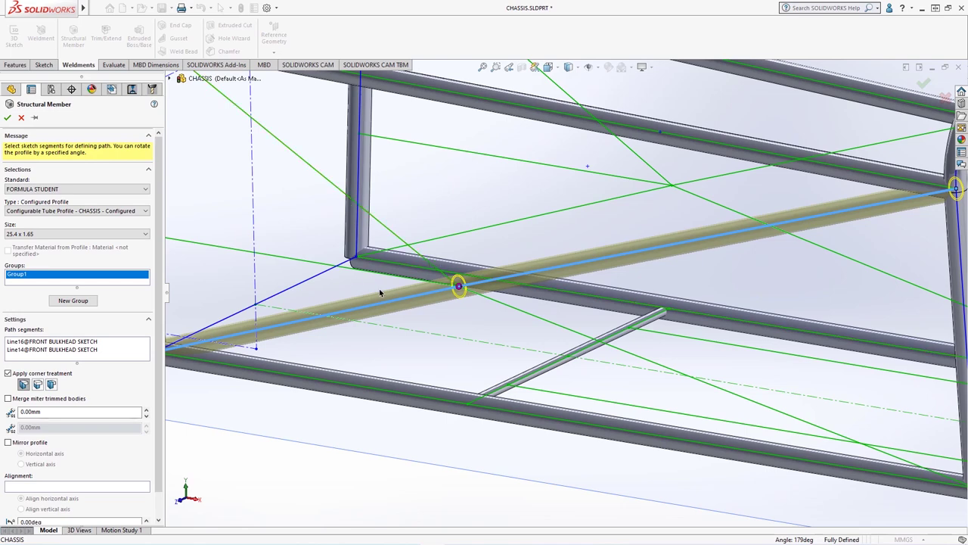
{"action": "scroll", "coordinate": [499, 320], "scroll_direction": "up", "scroll_amount": 5}
{"action": "key", "text": "Return"}
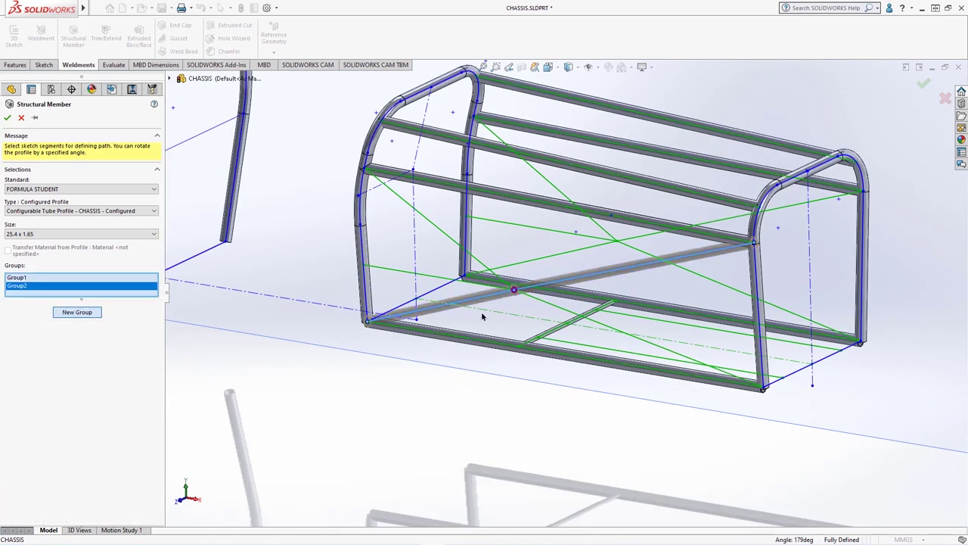
{"action": "left_click", "coordinate": [493, 282]}
{"action": "scroll", "coordinate": [519, 288], "scroll_direction": "down", "scroll_amount": 8}
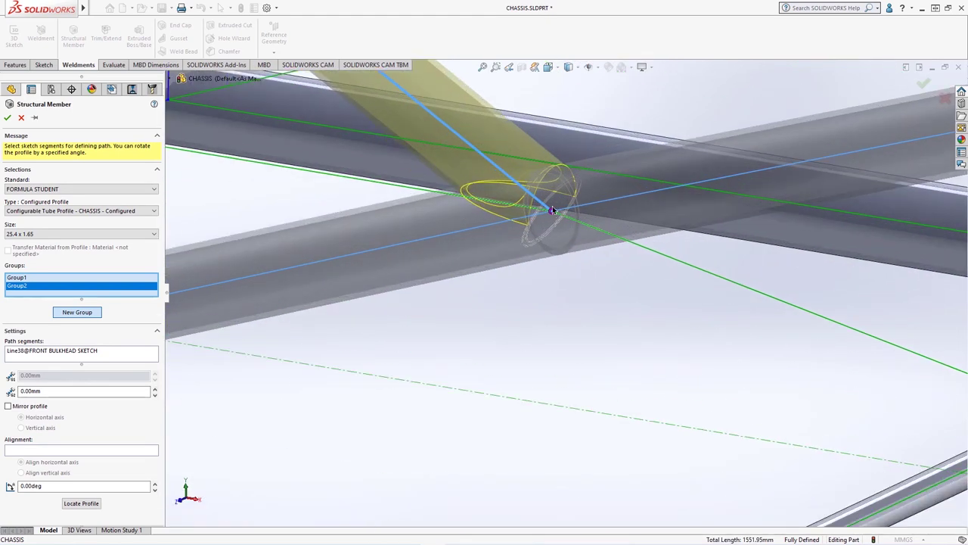
{"action": "left_click", "coordinate": [553, 211]}
Set both groups' corner trim order to 2 and build the front bulkhead tubes.
{"action": "left_click_drag", "start_coordinate": [482, 228], "coordinate": [308, 227]}
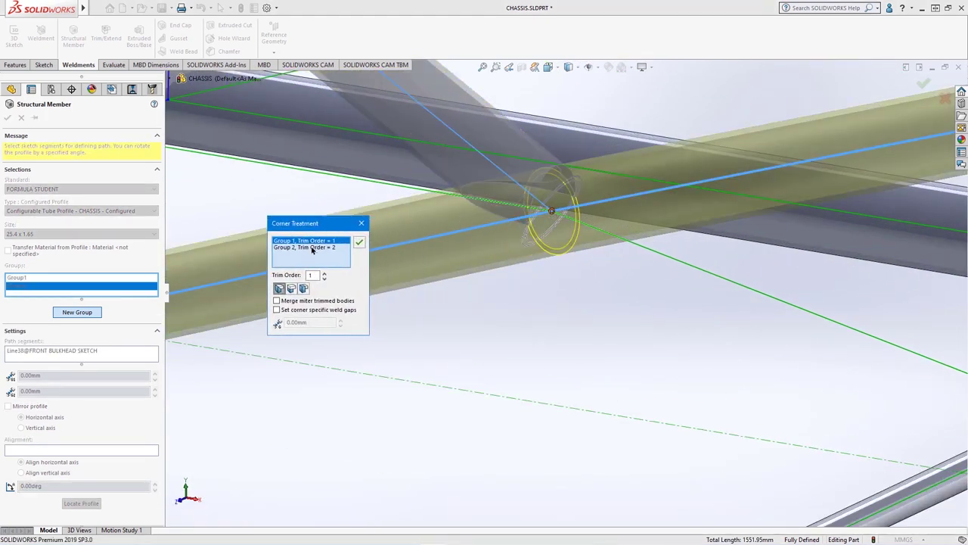
{"action": "left_click", "coordinate": [301, 247]}
{"action": "left_click", "coordinate": [302, 241]}
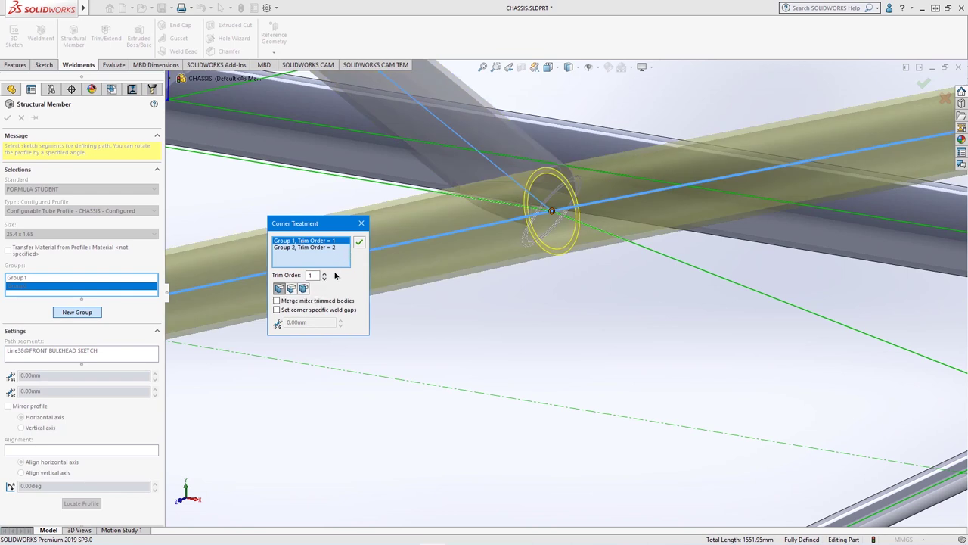
{"action": "left_click", "coordinate": [326, 274]}
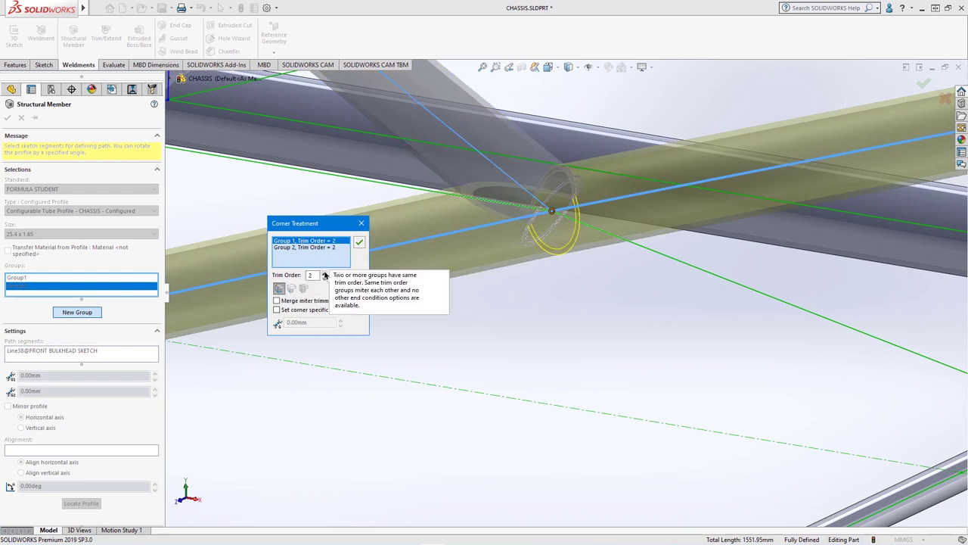
{"action": "left_click", "coordinate": [331, 248]}
{"action": "left_click", "coordinate": [325, 278]}
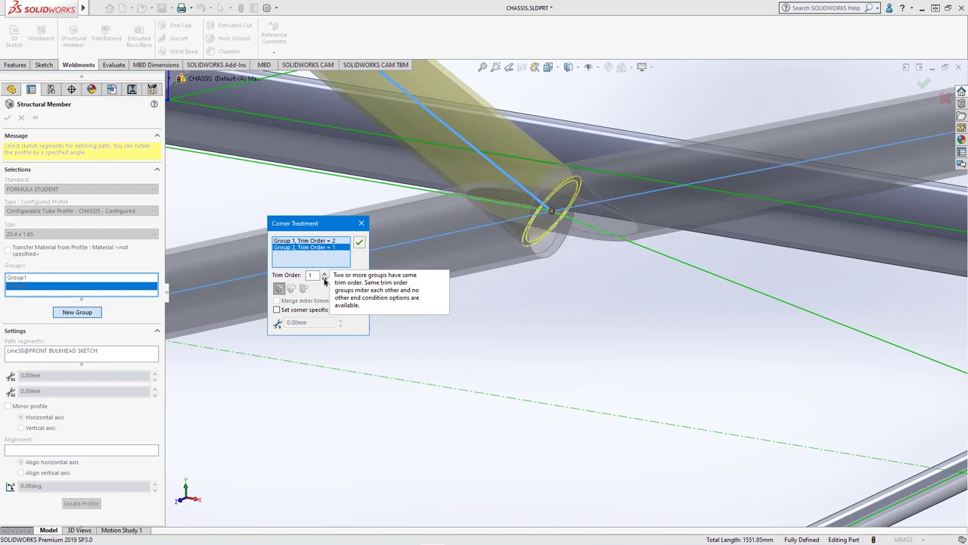
{"action": "left_click", "coordinate": [324, 273]}
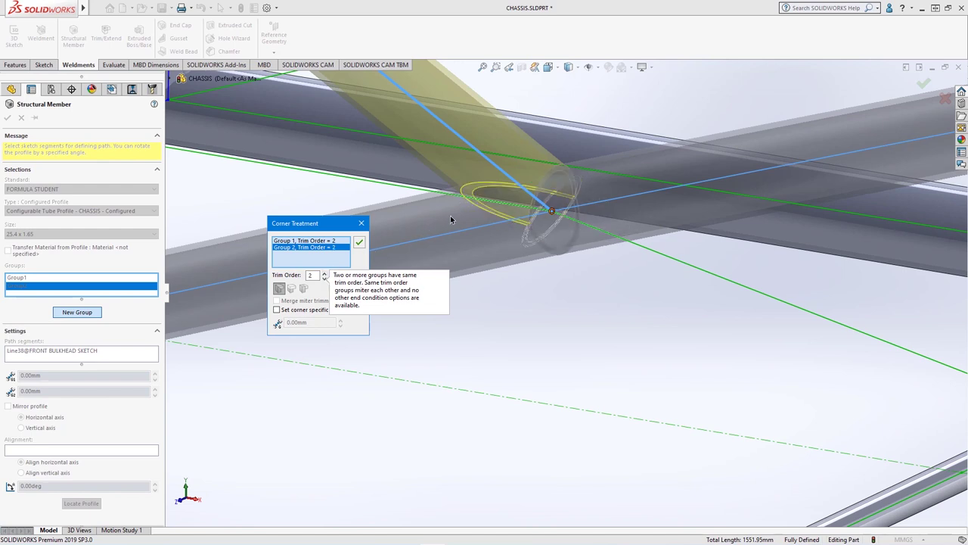
{"action": "left_click", "coordinate": [332, 240]}
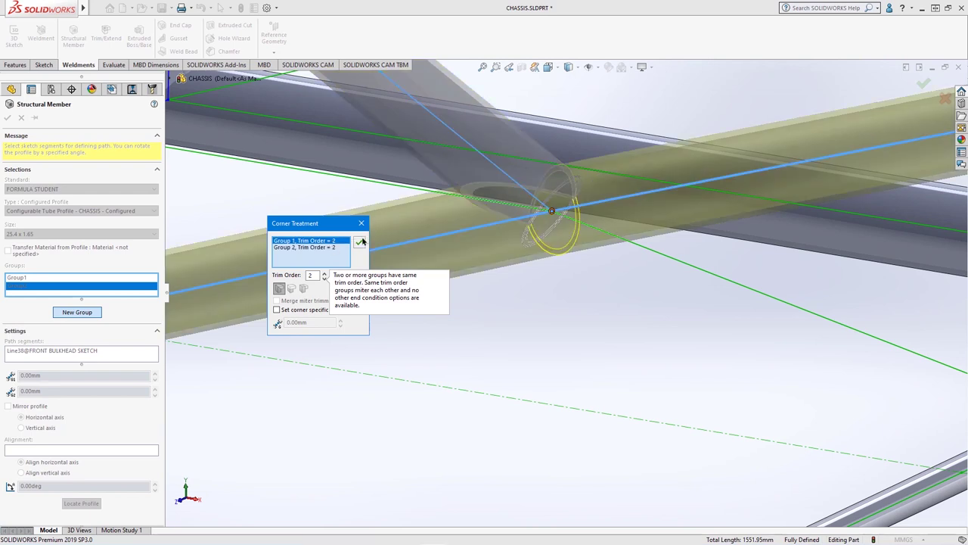
{"action": "left_click", "coordinate": [359, 242]}
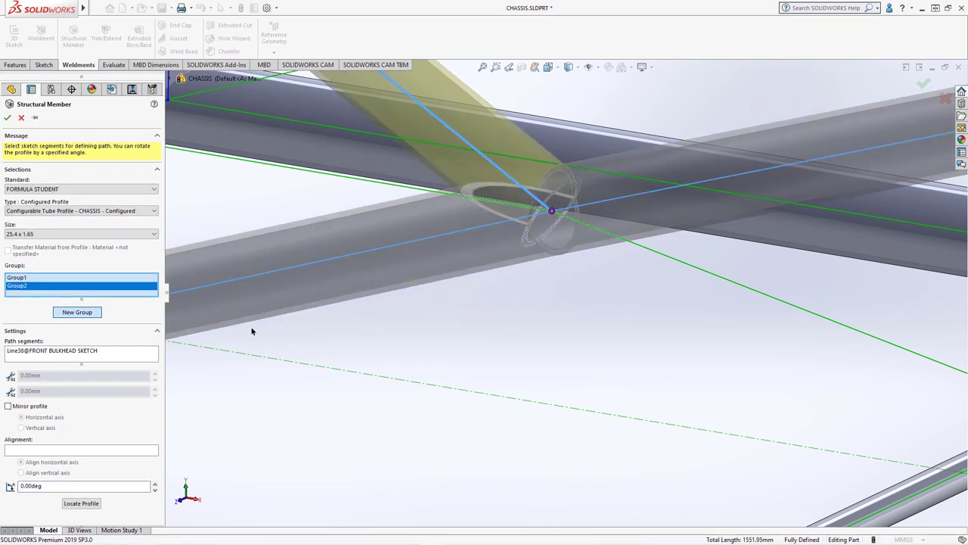
{"action": "left_click", "coordinate": [8, 118]}
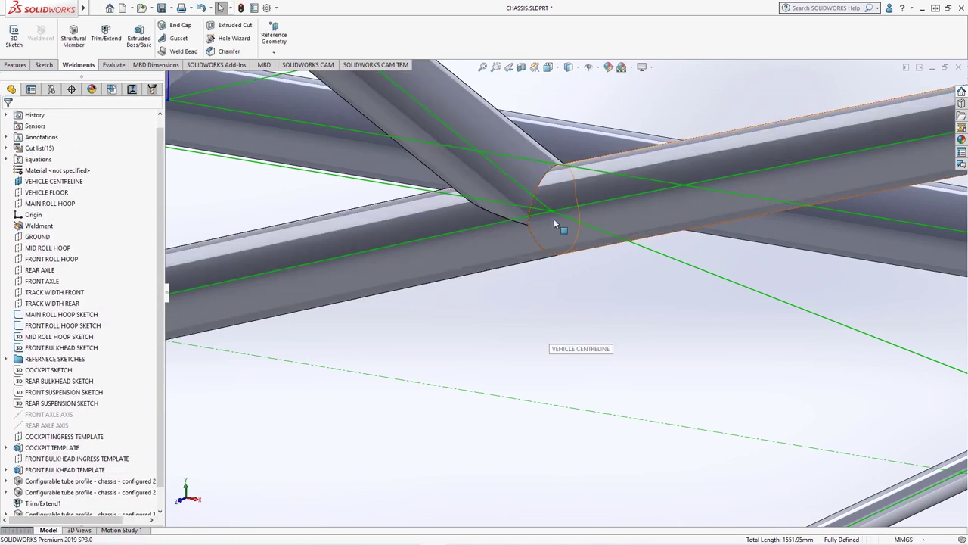
Roll the history forward two features, inspecting with Zoom to Area and the Front view.
{"action": "left_click", "coordinate": [528, 342]}
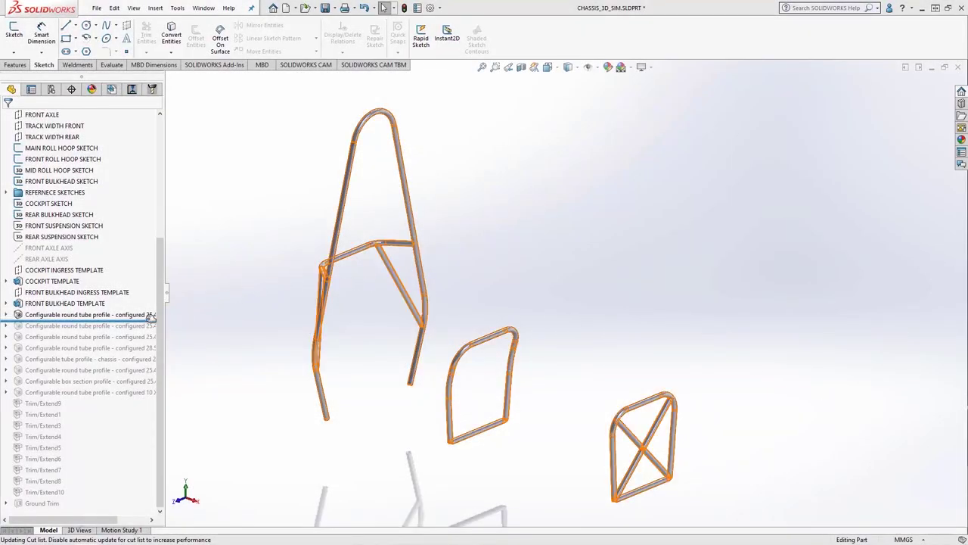
{"action": "left_click_drag", "start_coordinate": [149, 319], "coordinate": [165, 326]}
{"action": "left_click", "coordinate": [495, 66]}
{"action": "left_click_drag", "start_coordinate": [527, 308], "coordinate": [723, 513]}
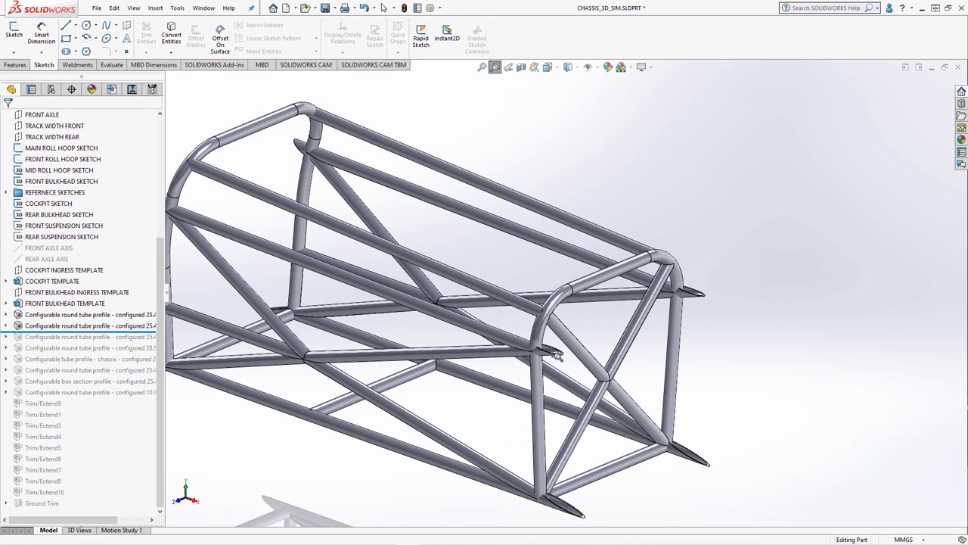
{"action": "left_click", "coordinate": [481, 69]}
{"action": "left_click_drag", "start_coordinate": [118, 336], "coordinate": [115, 356]}
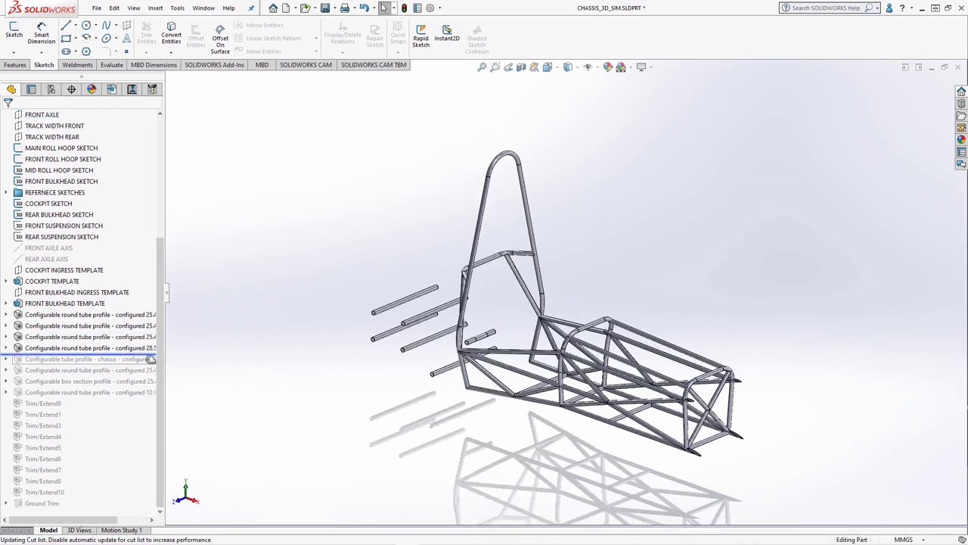
{"action": "key", "text": "space"}
{"action": "left_click", "coordinate": [393, 410]}
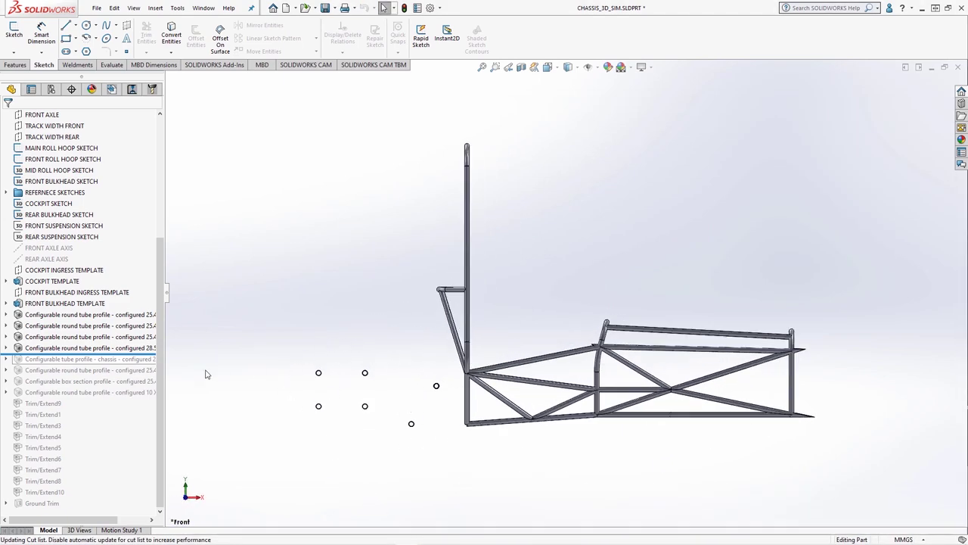
Roll forward to the chassis tube profile and inspect the cockpit in isometric and front views.
{"action": "left_click_drag", "start_coordinate": [121, 355], "coordinate": [124, 366]}
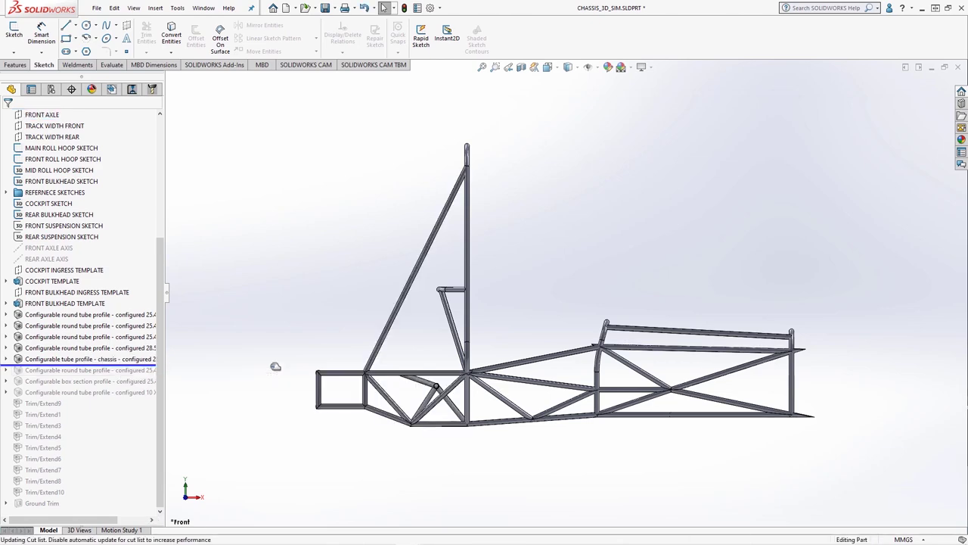
{"action": "key", "text": "ctrl+7"}
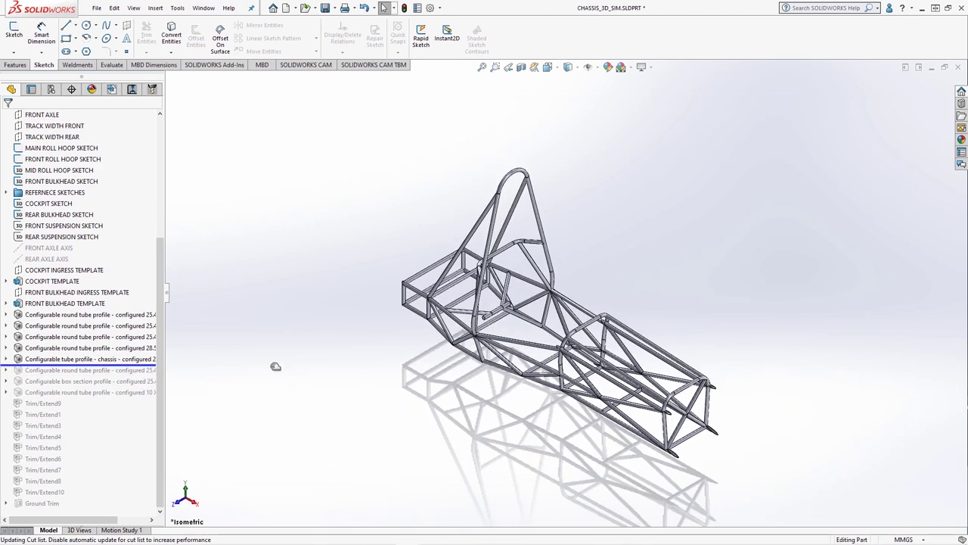
{"action": "left_click", "coordinate": [496, 67]}
{"action": "left_click_drag", "start_coordinate": [349, 257], "coordinate": [535, 373]}
{"action": "key", "text": "space"}
{"action": "left_click", "coordinate": [349, 390]}
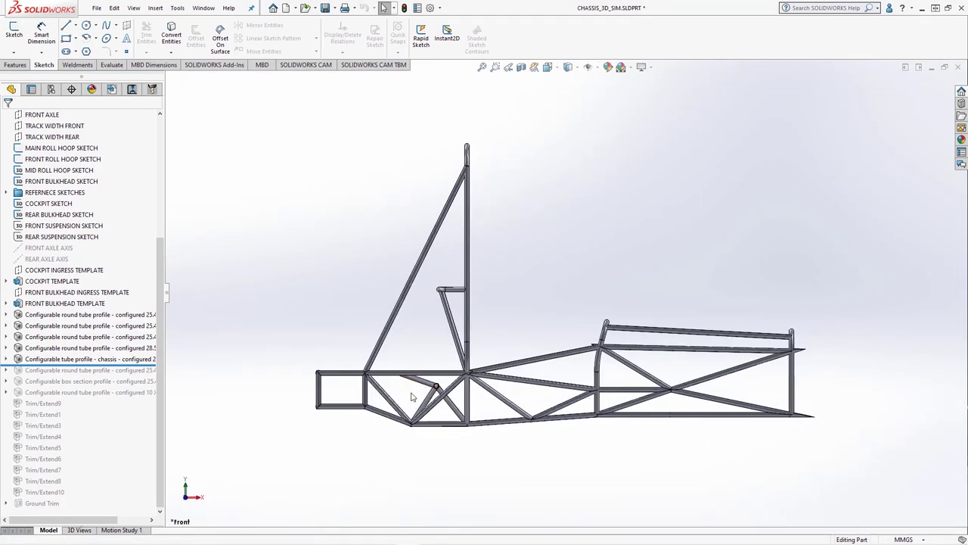
{"action": "scroll", "coordinate": [466, 376], "scroll_direction": "down", "scroll_amount": 4}
{"action": "middle_click_drag", "start_coordinate": [467, 375], "coordinate": [545, 355]}
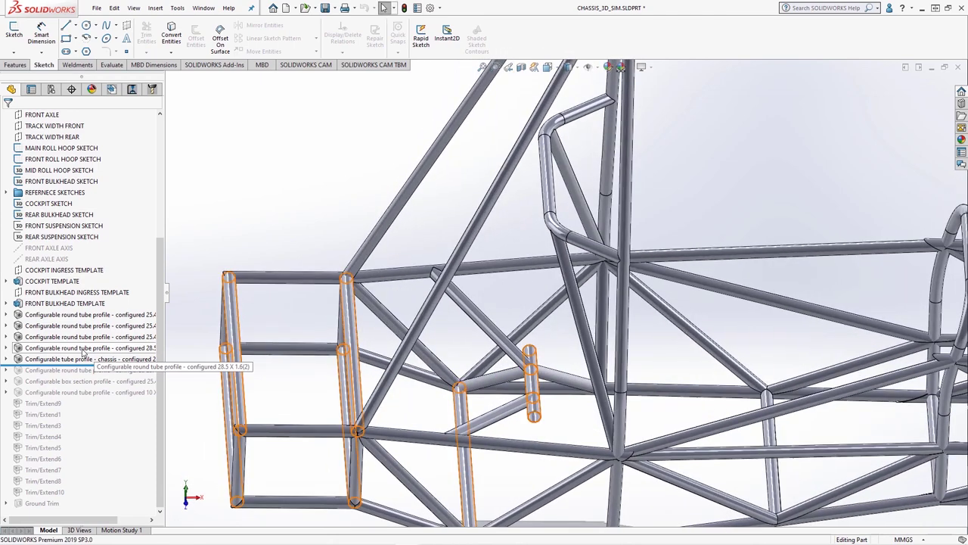
Edit the chassis tube profile, adding a new group with the two rear bulkhead lines.
{"action": "right_click", "coordinate": [89, 359]}
{"action": "left_click", "coordinate": [94, 265]}
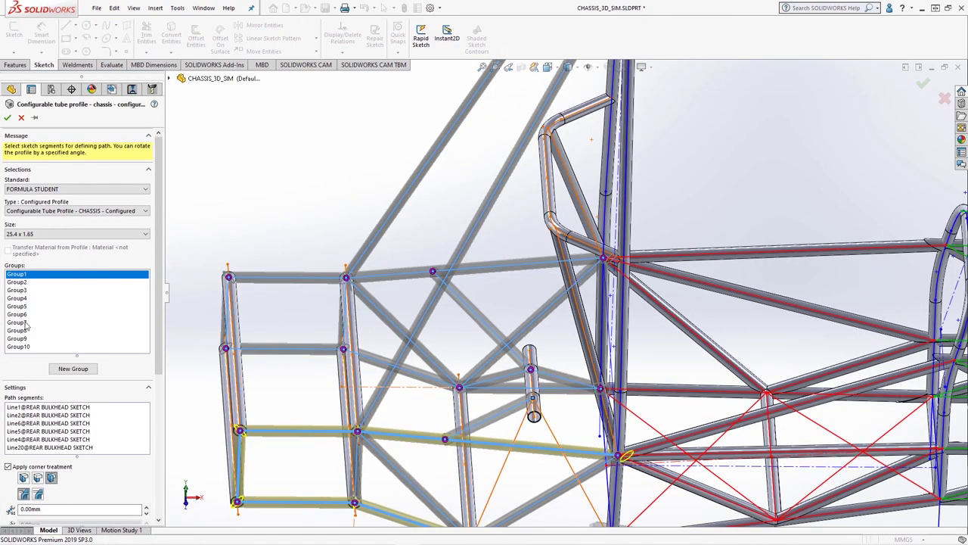
{"action": "left_click", "coordinate": [73, 368]}
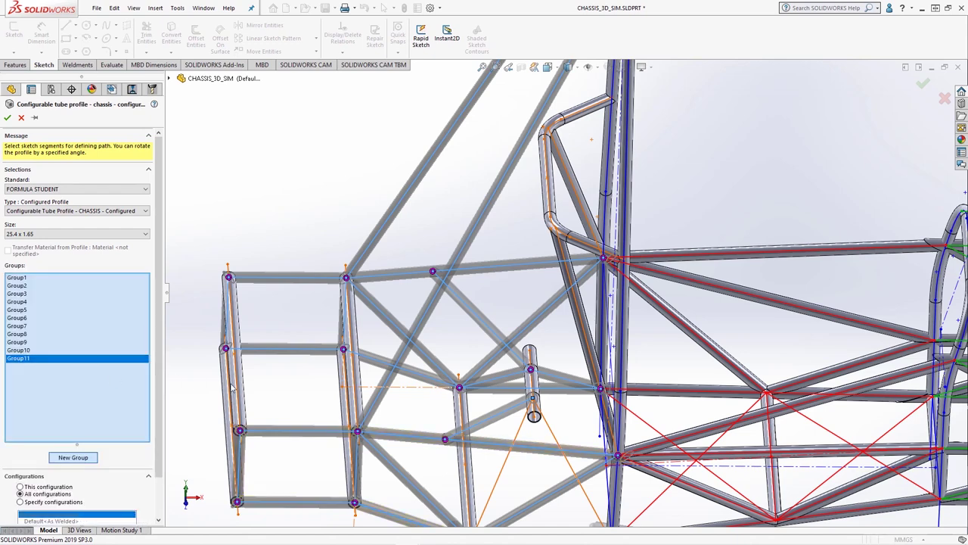
{"action": "left_click", "coordinate": [511, 430]}
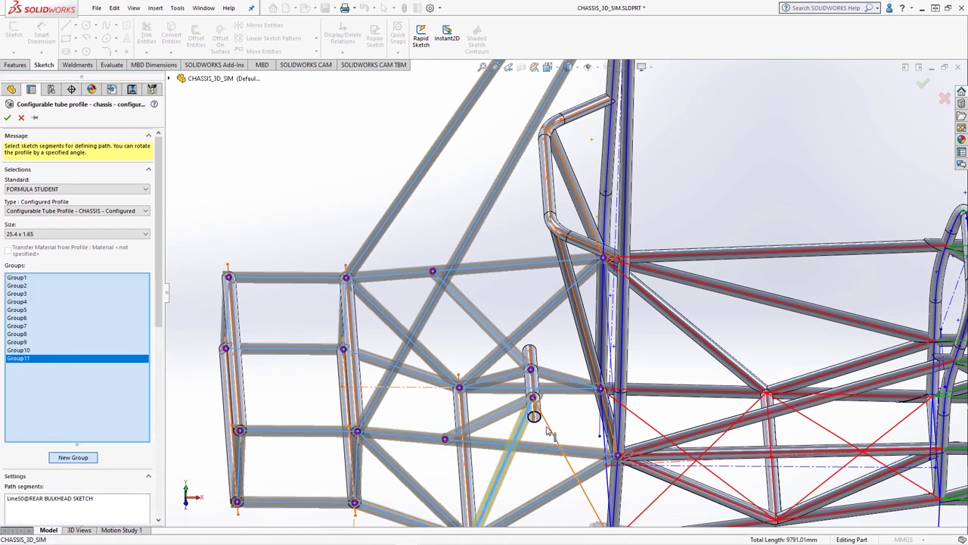
{"action": "left_click", "coordinate": [550, 432]}
{"action": "scroll", "coordinate": [550, 433], "scroll_direction": "down", "scroll_amount": 6}
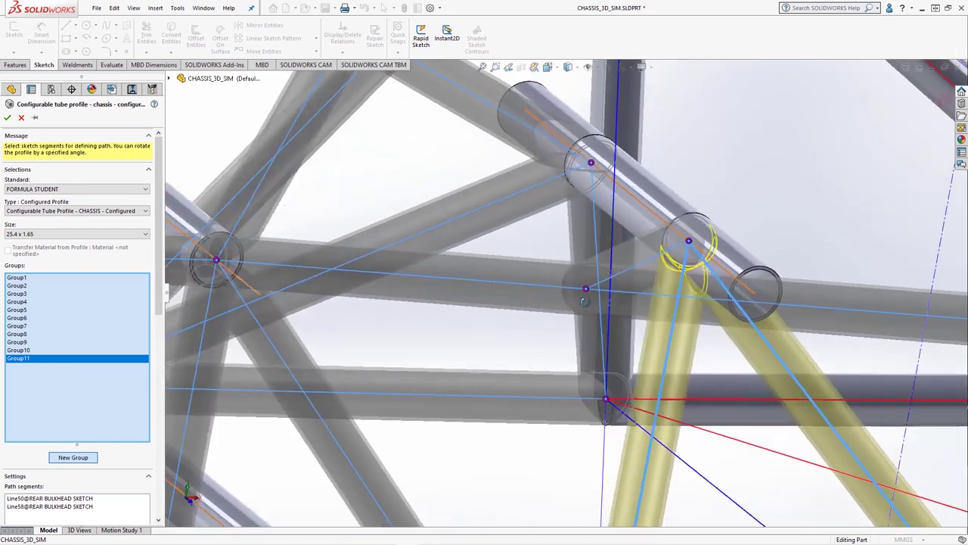
{"action": "middle_click_drag", "start_coordinate": [585, 301], "coordinate": [546, 454]}
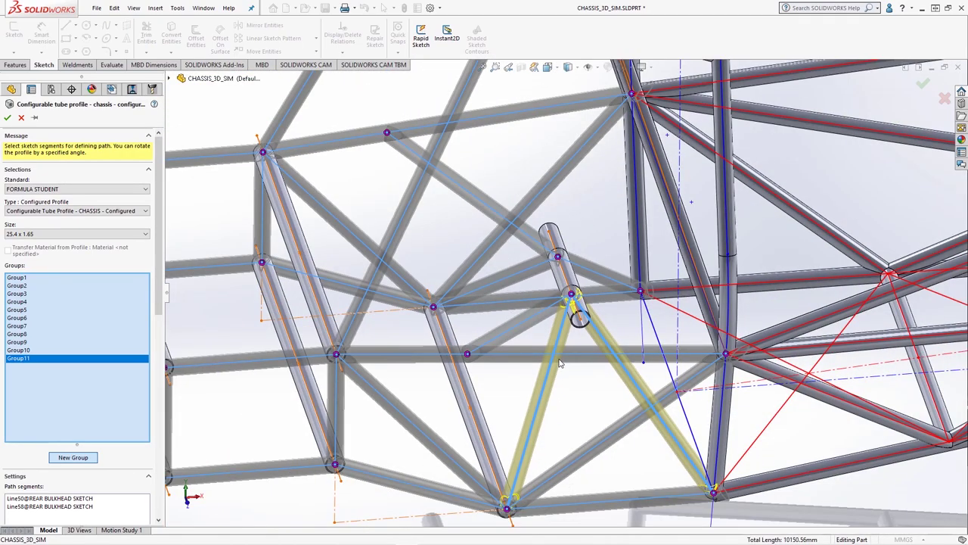
Accept the tube member, go to Front view and roll forward through Trim/Extend10.
{"action": "left_click", "coordinate": [6, 117]}
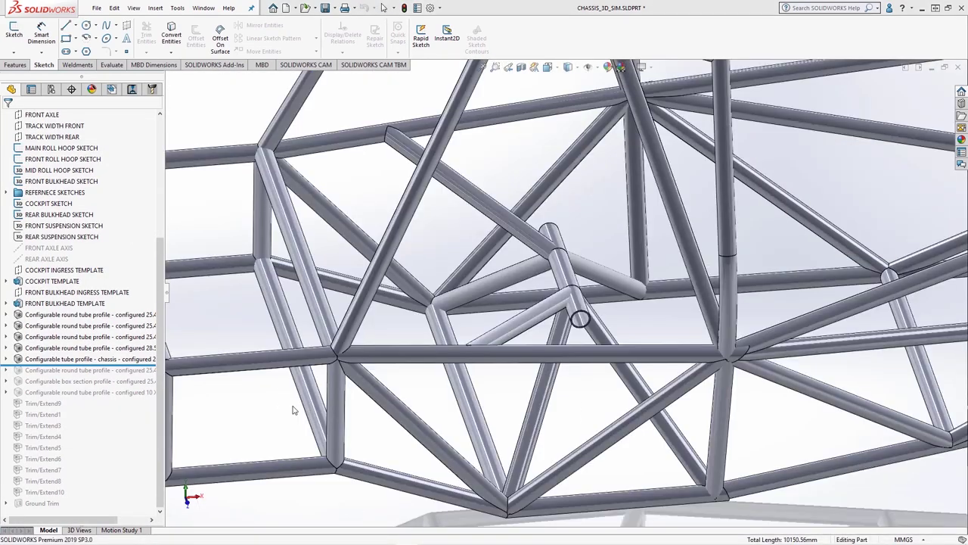
{"action": "key", "text": "ctrl+1"}
{"action": "left_click_drag", "start_coordinate": [133, 366], "coordinate": [121, 497]}
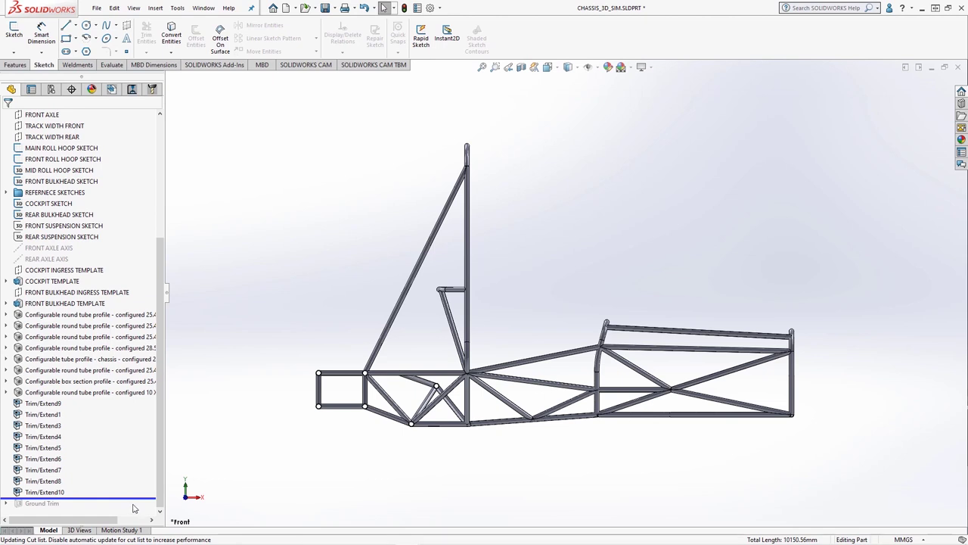
Roll the history past Ground Trim and bring up the options for Material <not specified>.
{"action": "left_click_drag", "start_coordinate": [129, 499], "coordinate": [129, 509]}
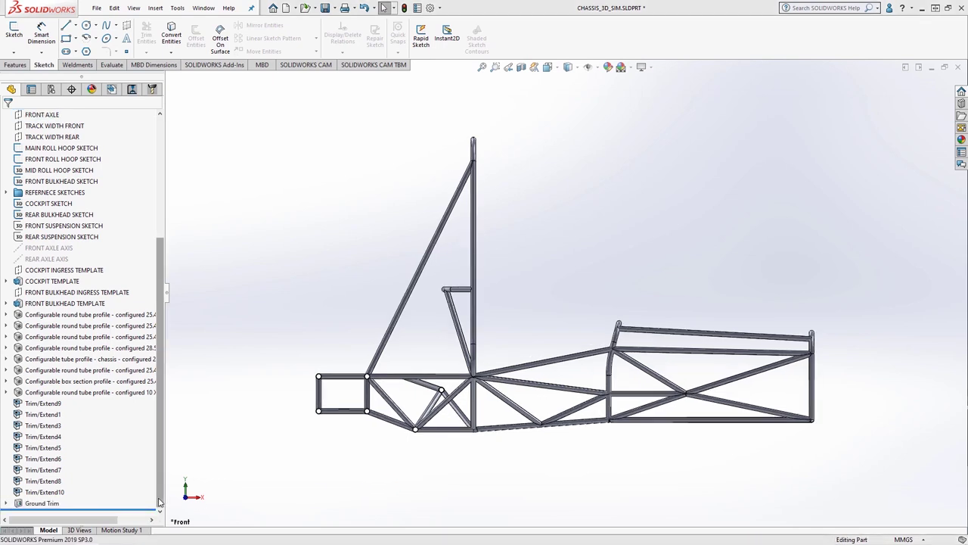
{"action": "left_click_drag", "start_coordinate": [158, 501], "coordinate": [160, 385]}
{"action": "left_click", "coordinate": [66, 183]}
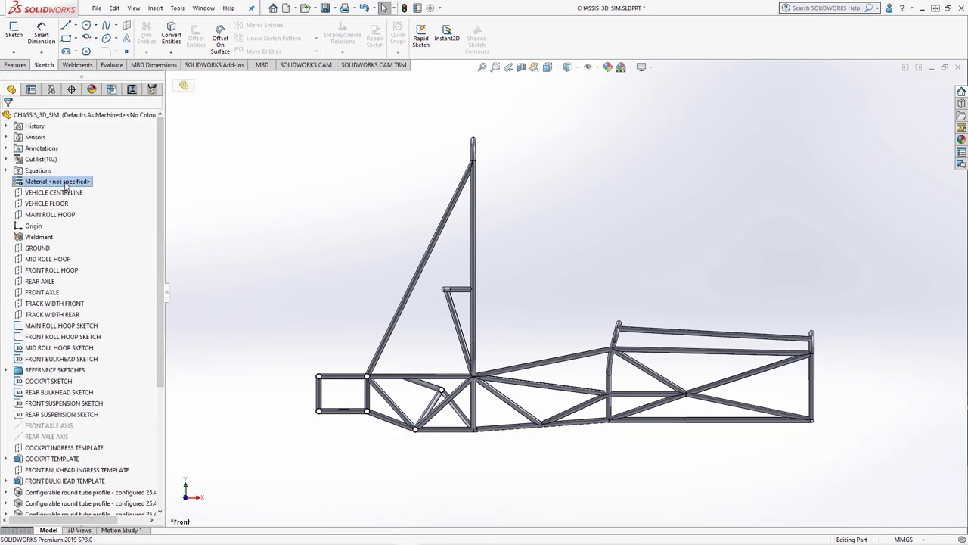
{"action": "right_click", "coordinate": [65, 185]}
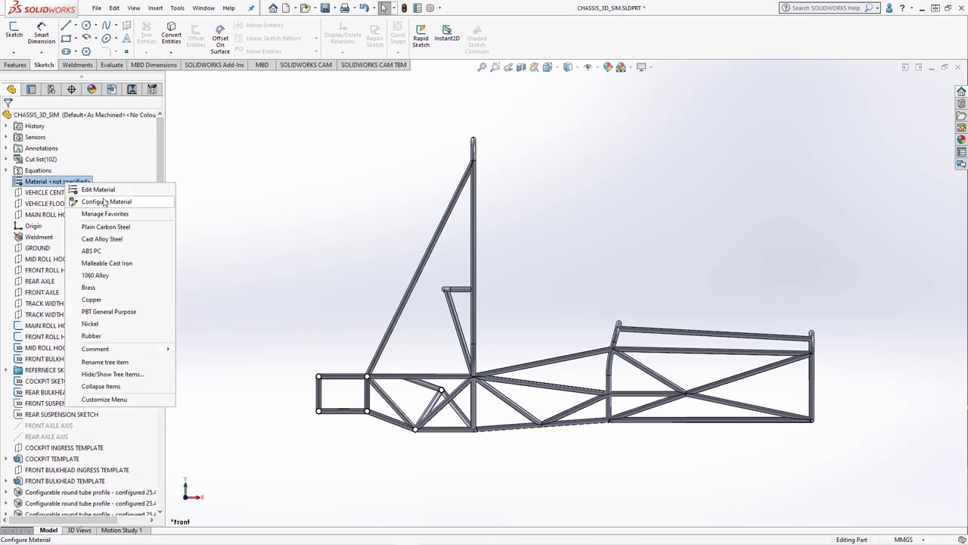
In the material editor, add an 'FS METAL' category under Custom Materials.
{"action": "left_click", "coordinate": [104, 190]}
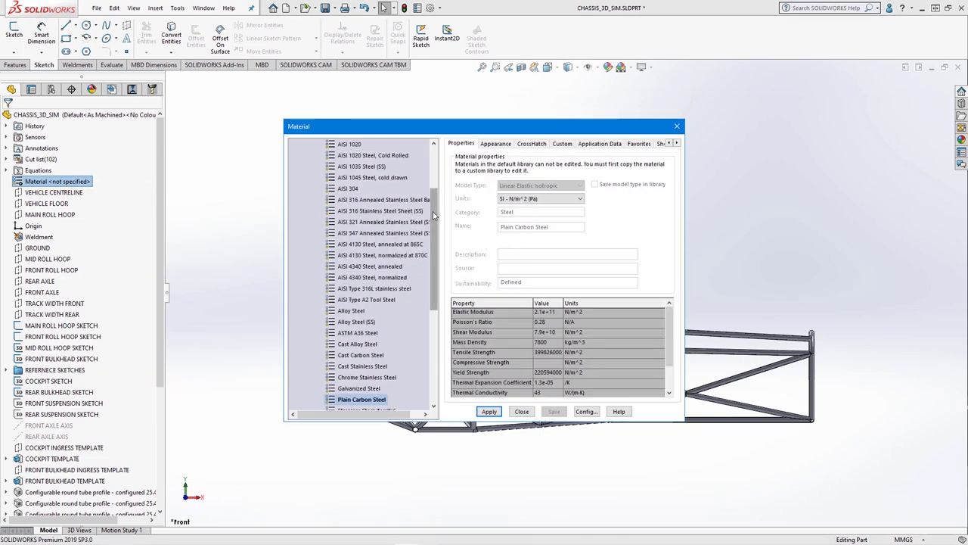
{"action": "left_click_drag", "start_coordinate": [435, 215], "coordinate": [437, 177]}
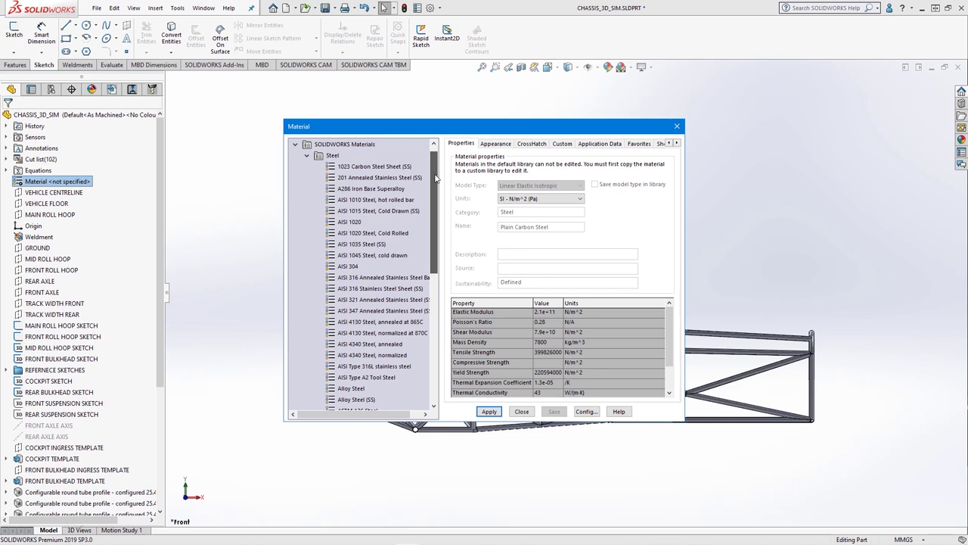
{"action": "left_click", "coordinate": [312, 160]}
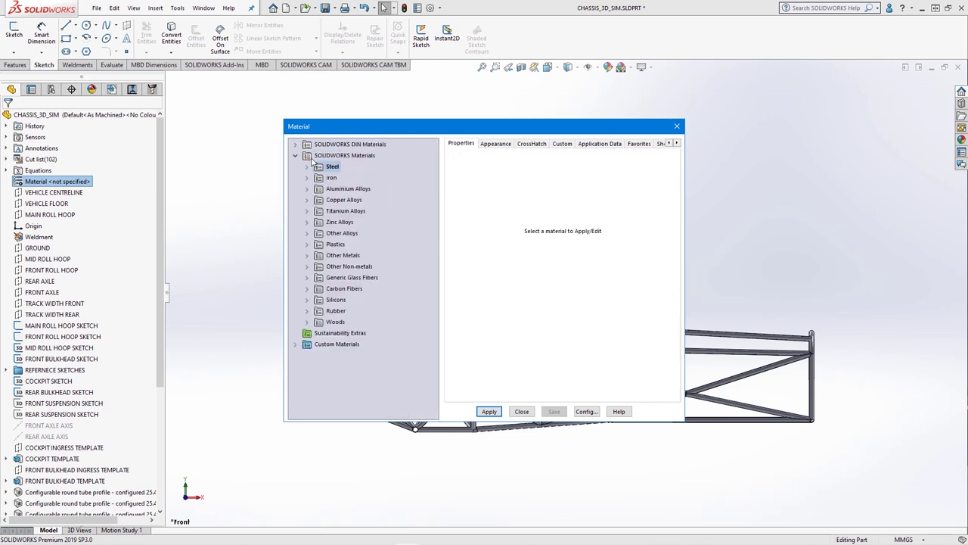
{"action": "left_click", "coordinate": [295, 345]}
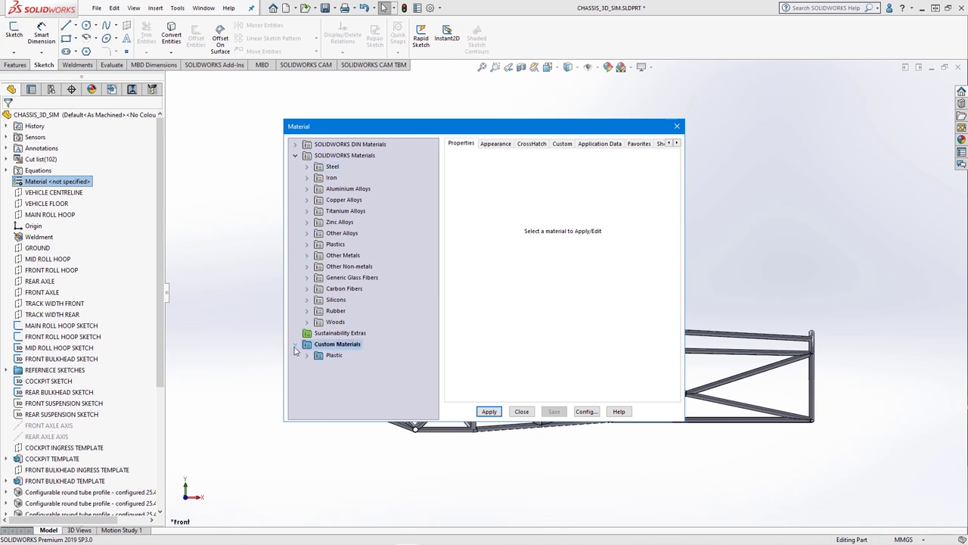
{"action": "right_click", "coordinate": [346, 349]}
{"action": "left_click", "coordinate": [375, 352]}
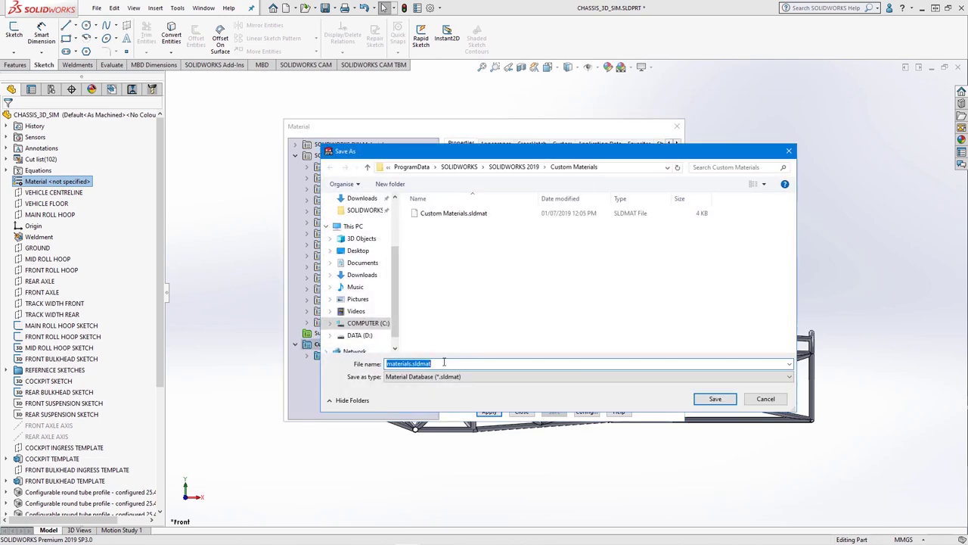
{"action": "left_click", "coordinate": [780, 403]}
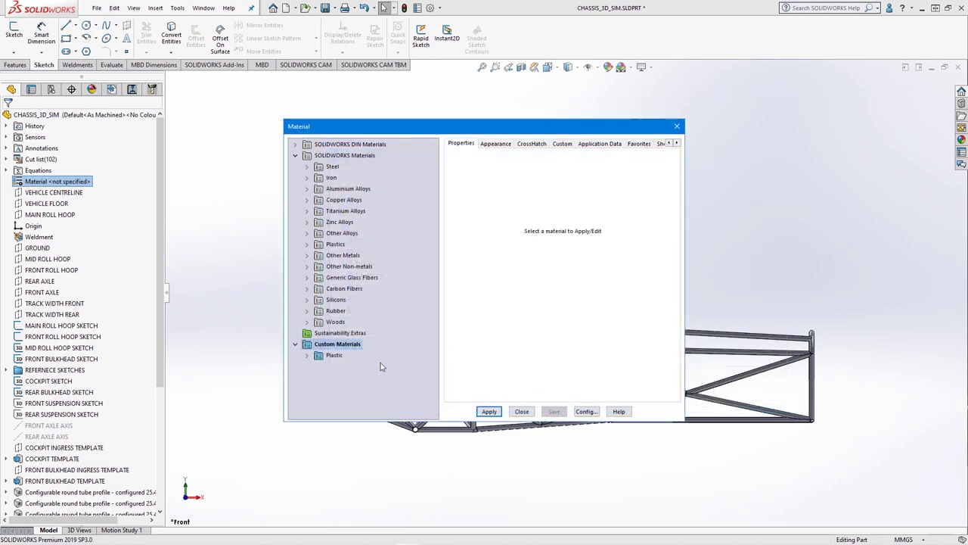
{"action": "right_click", "coordinate": [342, 345]}
{"action": "left_click", "coordinate": [356, 362]}
{"action": "type", "text": "fs"}
{"action": "type", "text": " METAL"}
{"action": "key", "text": "Return"}
Copy the Alloy Steel material and paste it into the FS METAL category.
{"action": "left_click", "coordinate": [307, 166]}
{"action": "scroll", "coordinate": [355, 264], "scroll_direction": "down", "scroll_amount": 5}
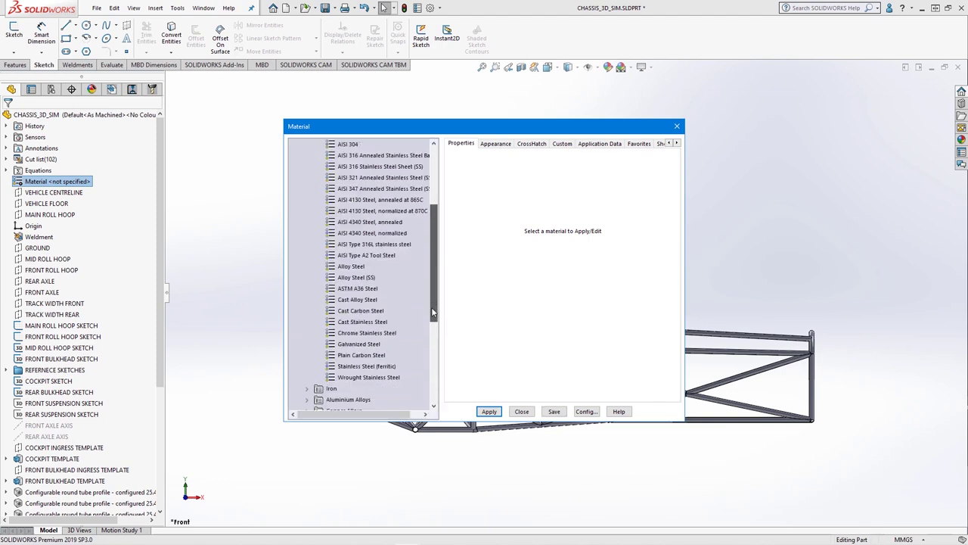
{"action": "right_click", "coordinate": [342, 268]}
{"action": "left_click", "coordinate": [366, 288]}
{"action": "scroll", "coordinate": [359, 318], "scroll_direction": "down", "scroll_amount": 5}
{"action": "right_click", "coordinate": [338, 388]}
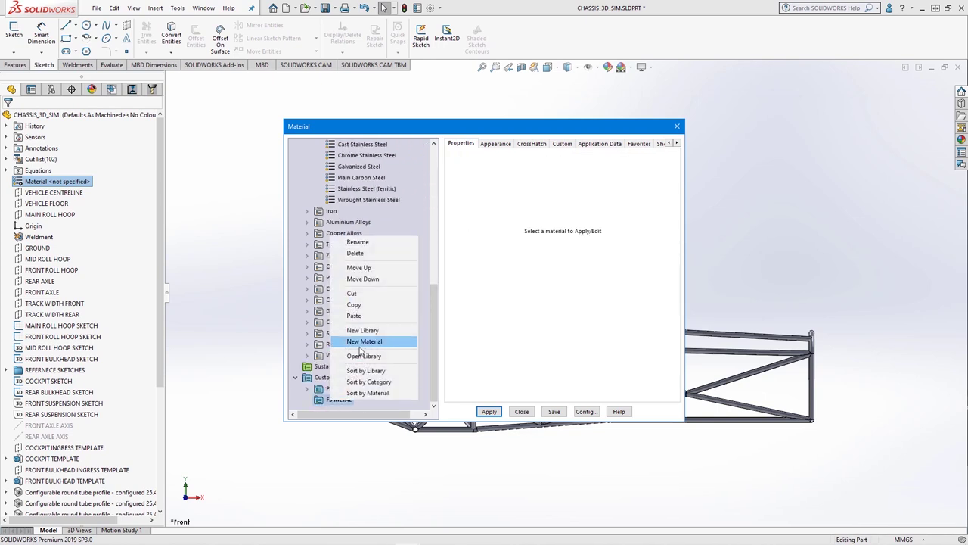
{"action": "left_click", "coordinate": [355, 249]}
Rename it Alloy Steel FS, use MPa units, density 7800, yield strength 625, and apply.
{"action": "left_click", "coordinate": [538, 227]}
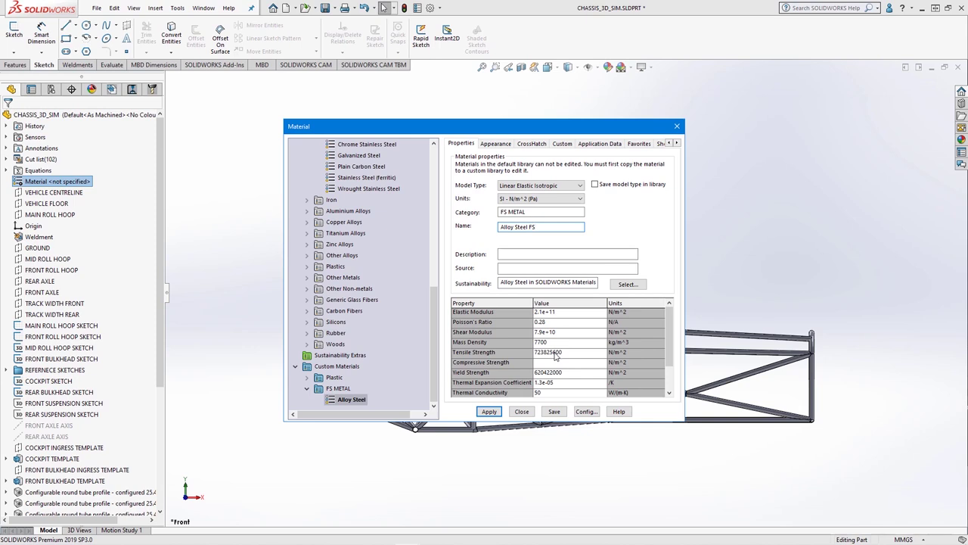
{"action": "left_click", "coordinate": [579, 198]}
{"action": "left_click", "coordinate": [529, 229]}
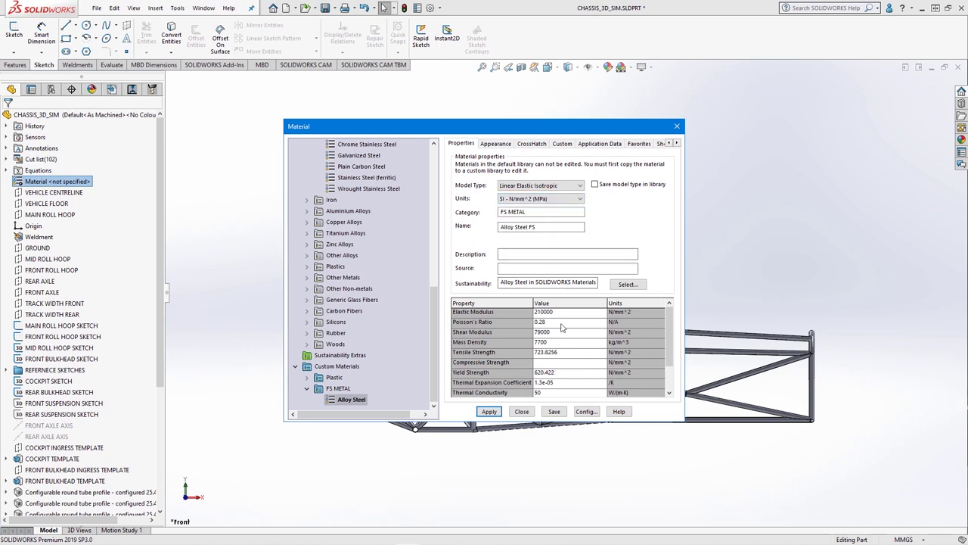
{"action": "left_click", "coordinate": [546, 342]}
{"action": "left_click", "coordinate": [563, 373]}
{"action": "double_click", "coordinate": [557, 375]}
{"action": "type", "text": "625"}
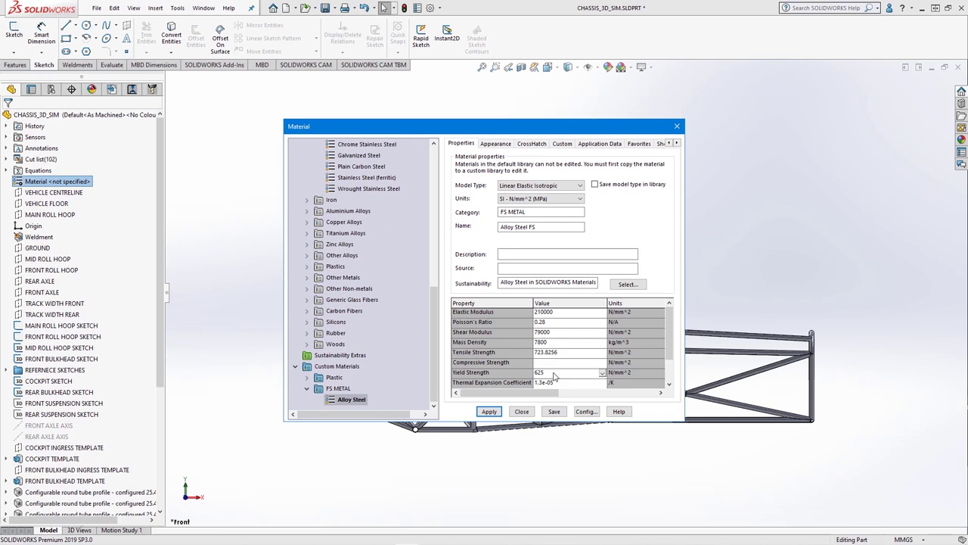
{"action": "left_click", "coordinate": [489, 411]}
Calculate the chassis mass properties (107.10 kg) and create a Center of Mass feature.
{"action": "left_click", "coordinate": [522, 411]}
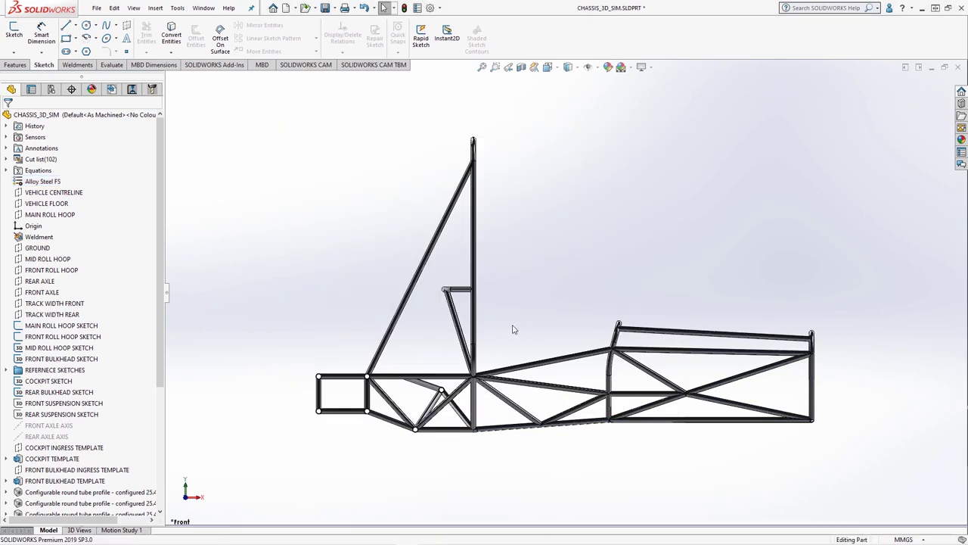
{"action": "left_click", "coordinate": [110, 65]}
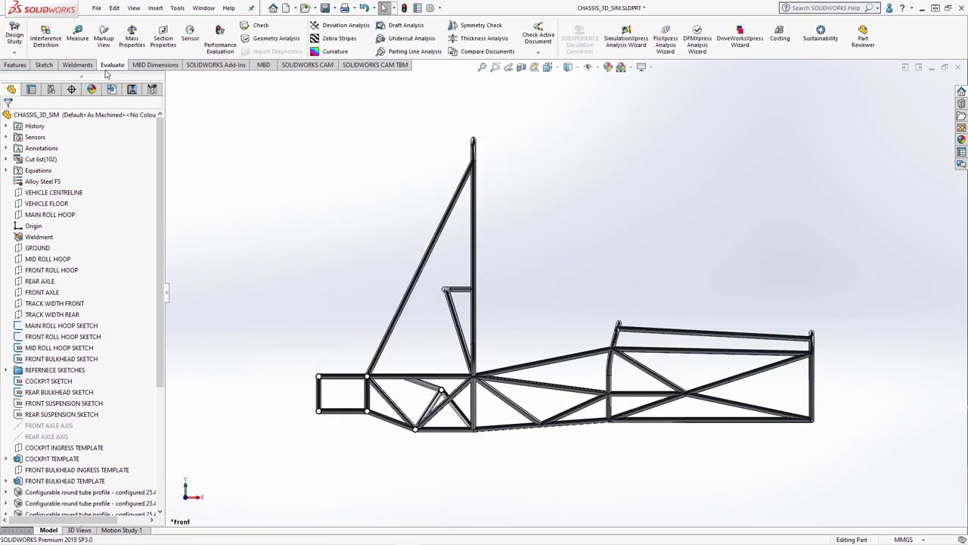
{"action": "left_click", "coordinate": [132, 38]}
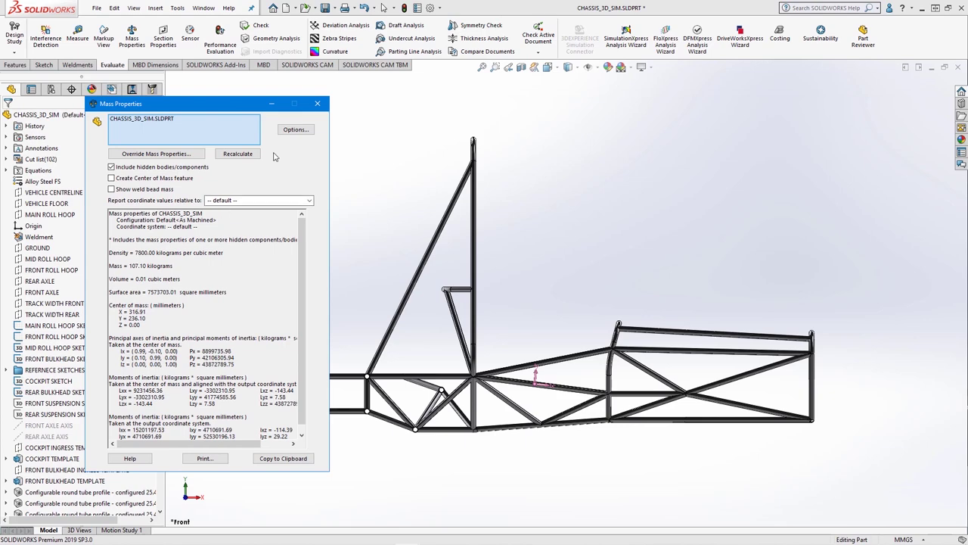
{"action": "left_click", "coordinate": [294, 132]}
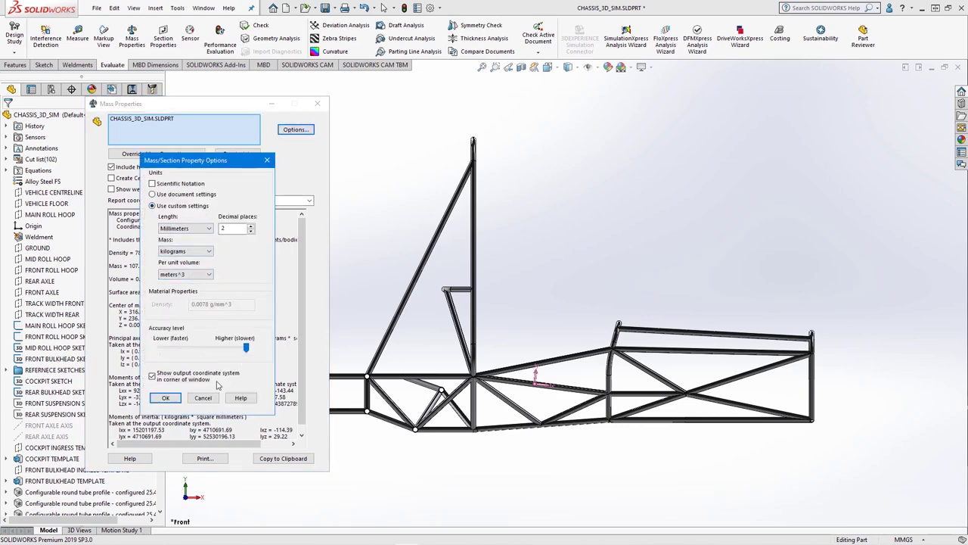
{"action": "left_click", "coordinate": [165, 397]}
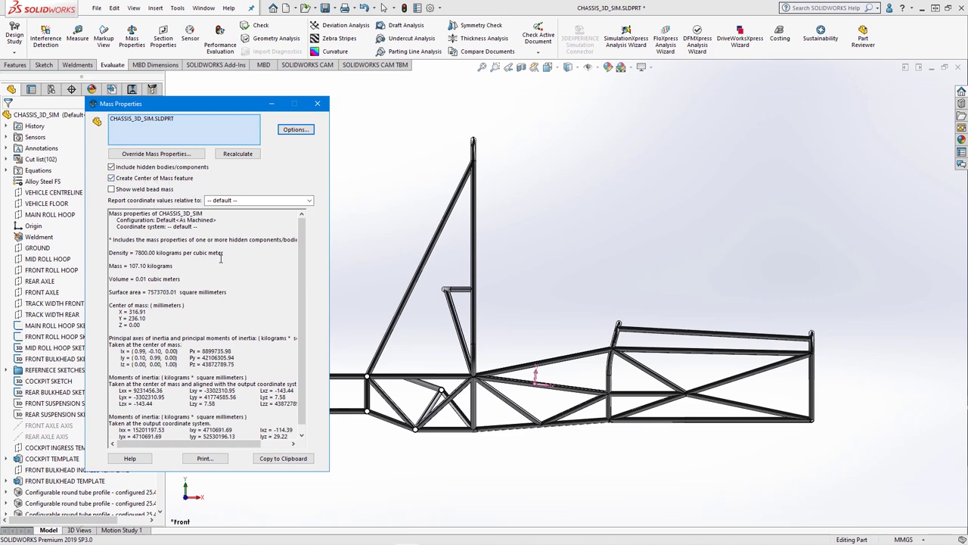
{"action": "left_click", "coordinate": [317, 103]}
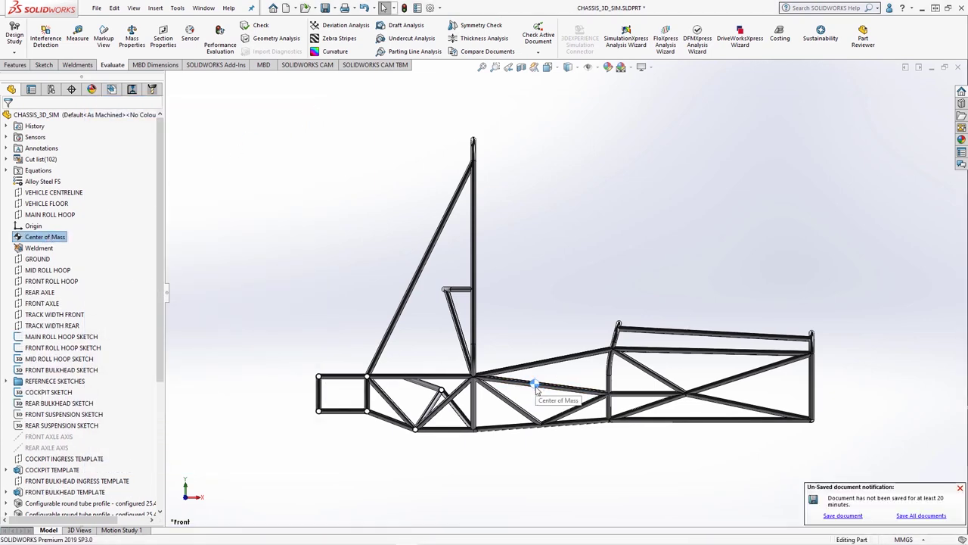
Clear the Center of Mass selection, dismiss the unsaved-document reminder, show Hide/Show Items.
{"action": "left_click", "coordinate": [519, 147]}
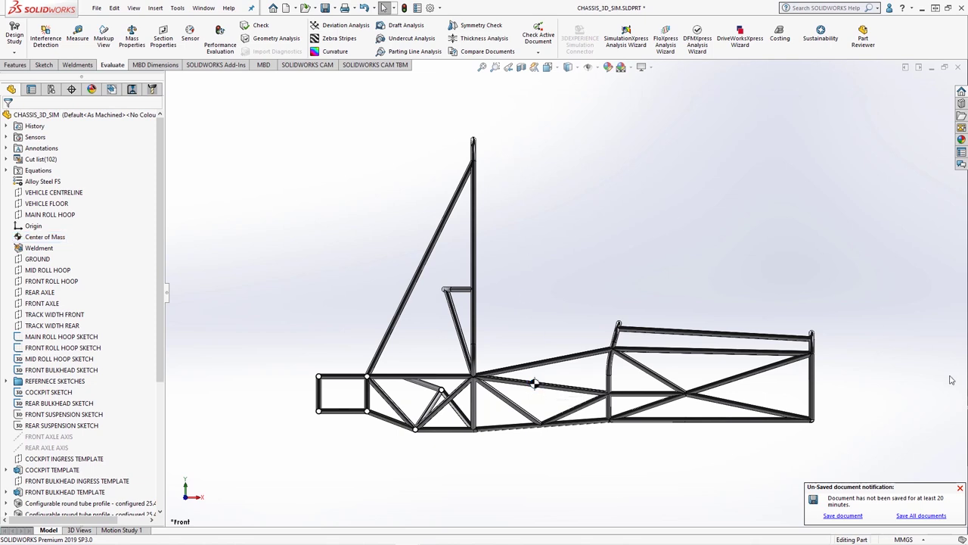
{"action": "left_click", "coordinate": [961, 488]}
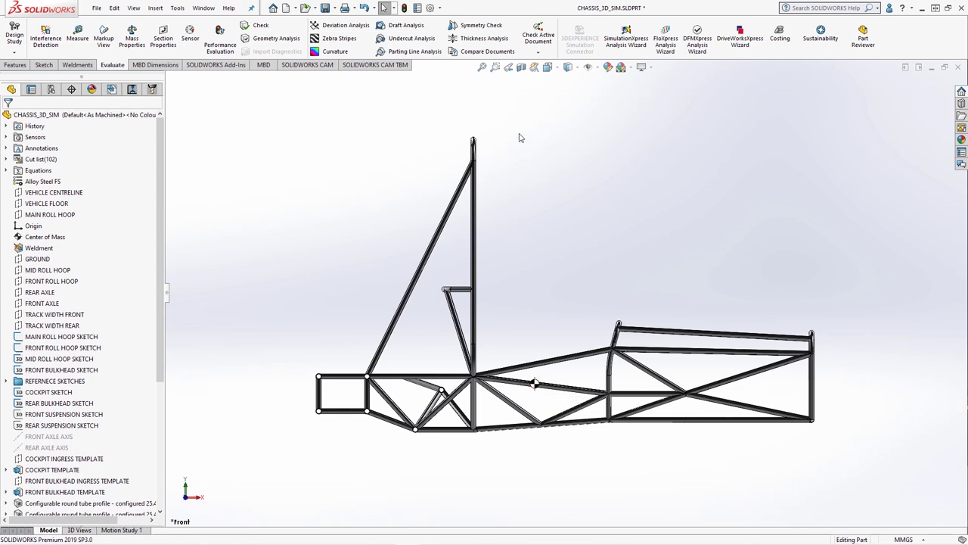
{"action": "left_click", "coordinate": [594, 67]}
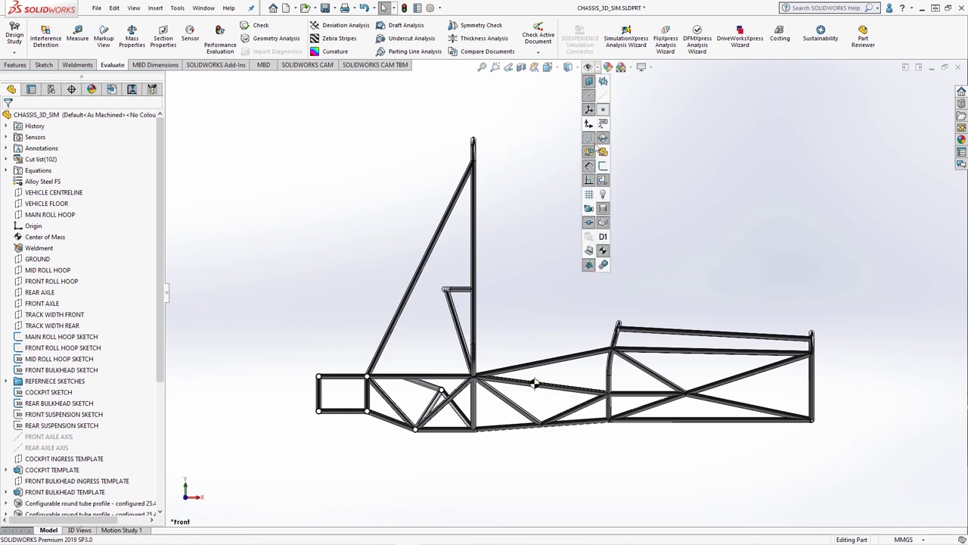